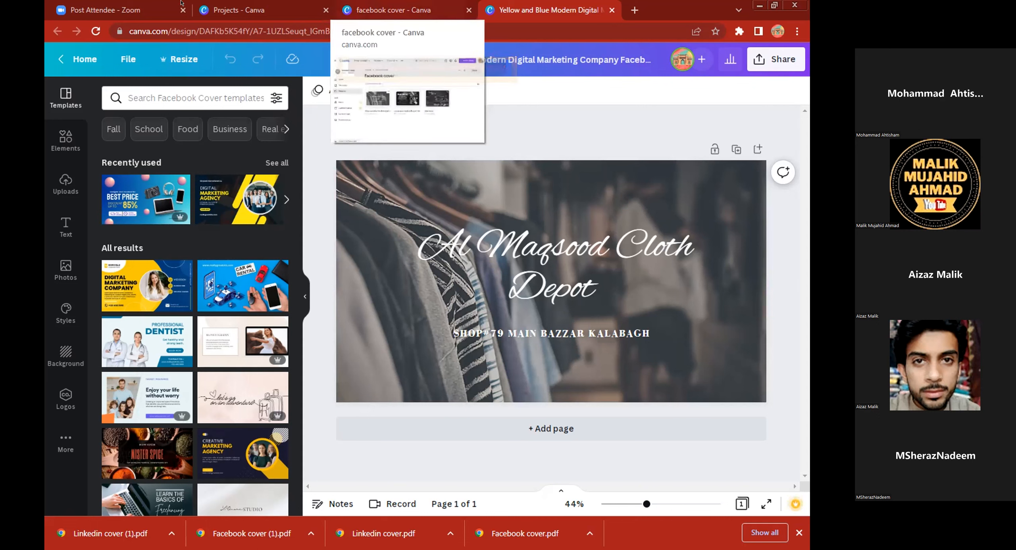
pyautogui.moveTo(114, 3)
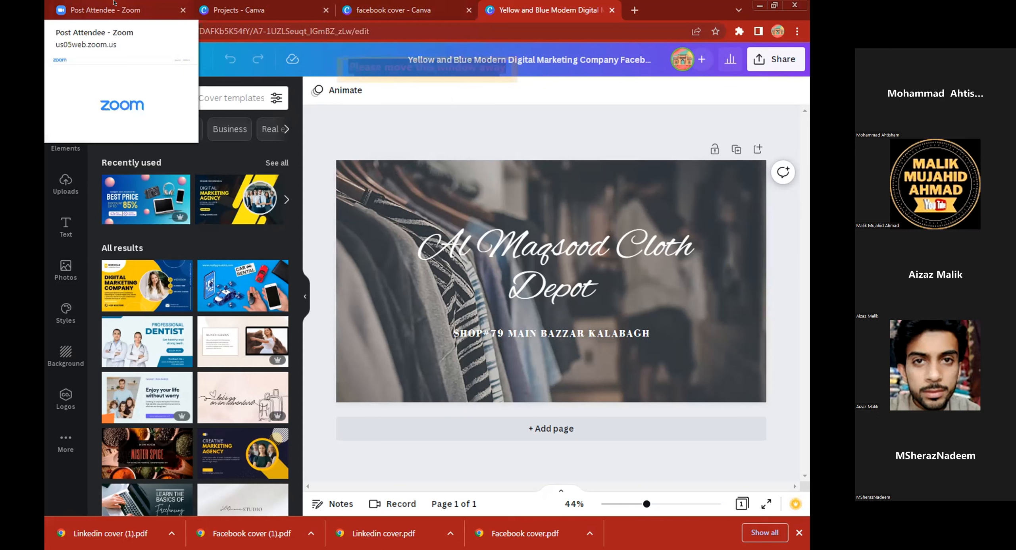
pyautogui.moveTo(265, 4)
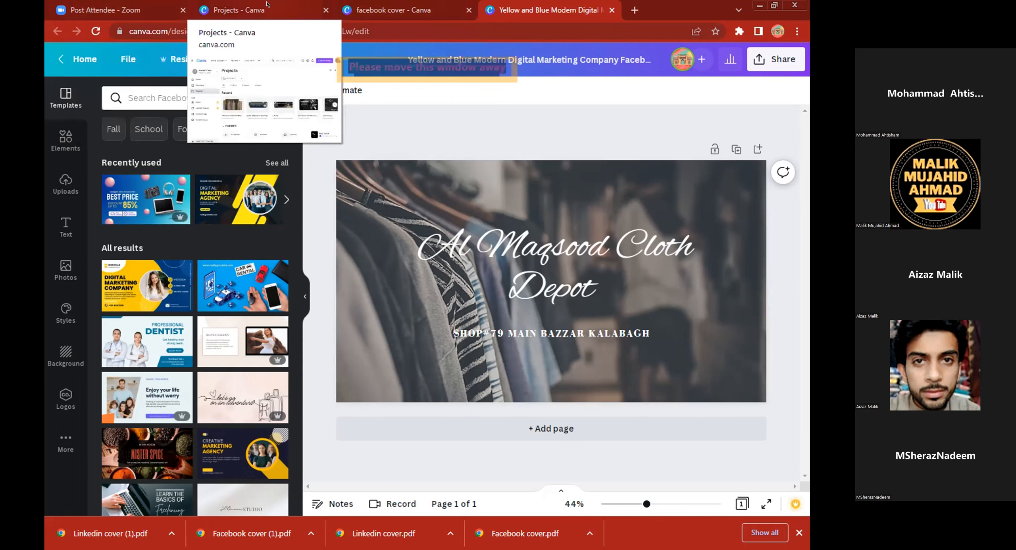
pyautogui.moveTo(393, 7)
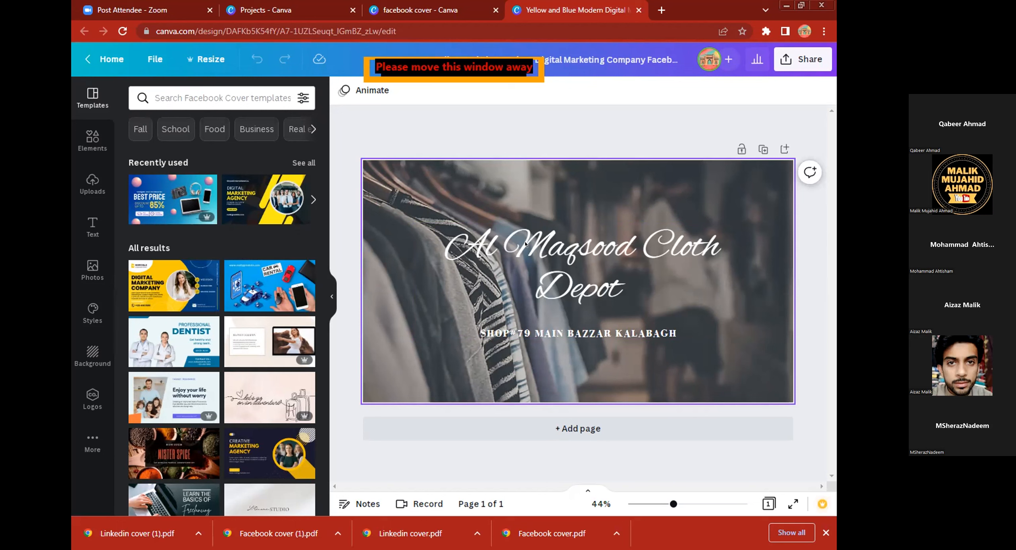
# Move the grouped title and address text slightly to the left on the cover.
pyautogui.moveTo(560, 245); pyautogui.dragTo(505, 216)
pyautogui.click(556, 208)
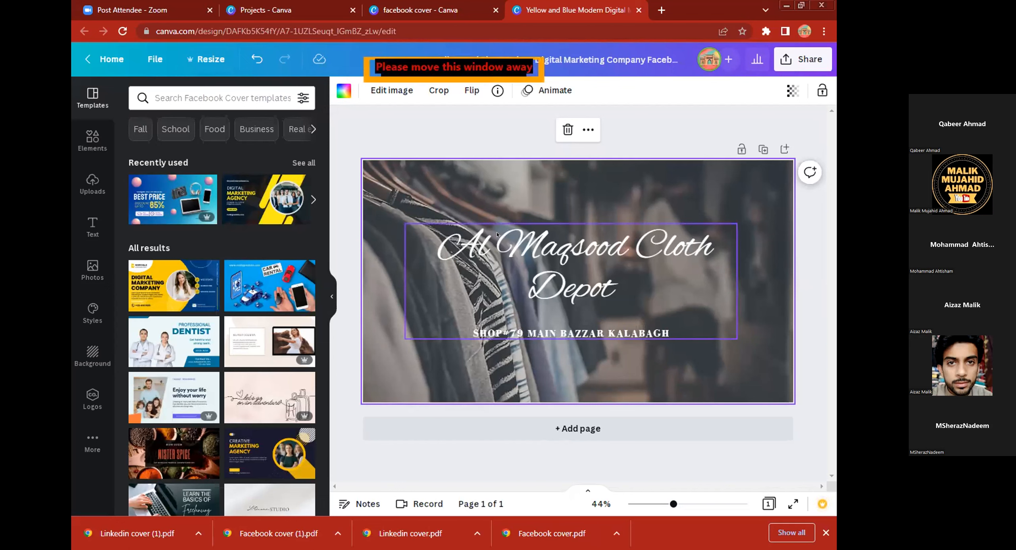
# Browse the font list and set the "Al Maqsood Cloth Depot" title to Raleway Heavy.
pyautogui.click(511, 251)
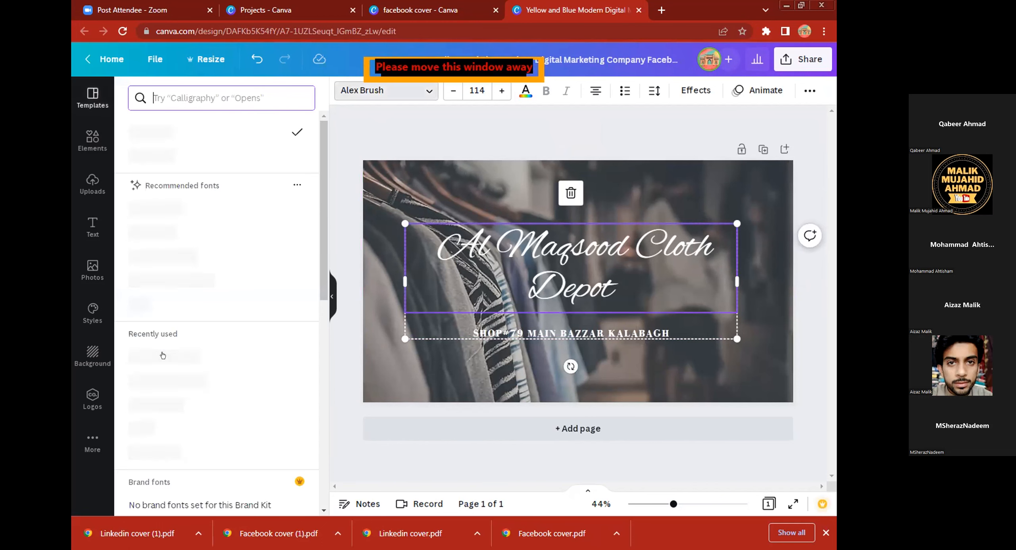
pyautogui.scroll(-1, 165, 226)
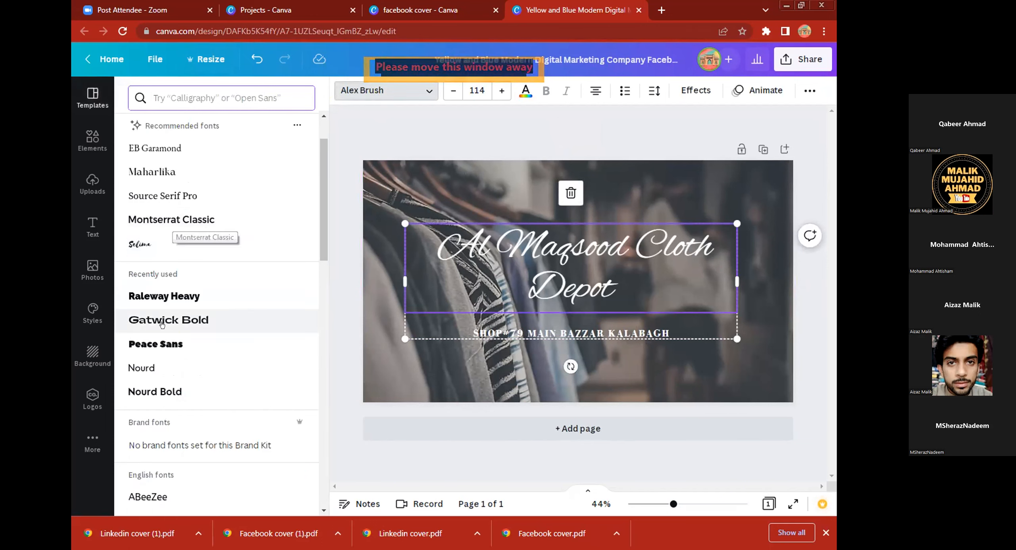
pyautogui.scroll(-3, 162, 325)
pyautogui.scroll(-2, 162, 325)
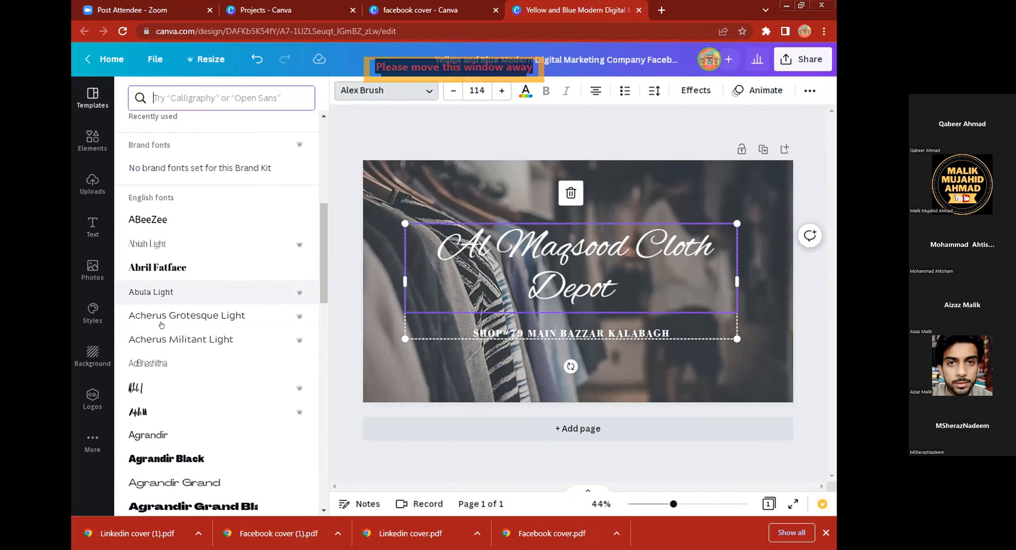
pyautogui.scroll(-1, 166, 238)
pyautogui.scroll(-4, 166, 238)
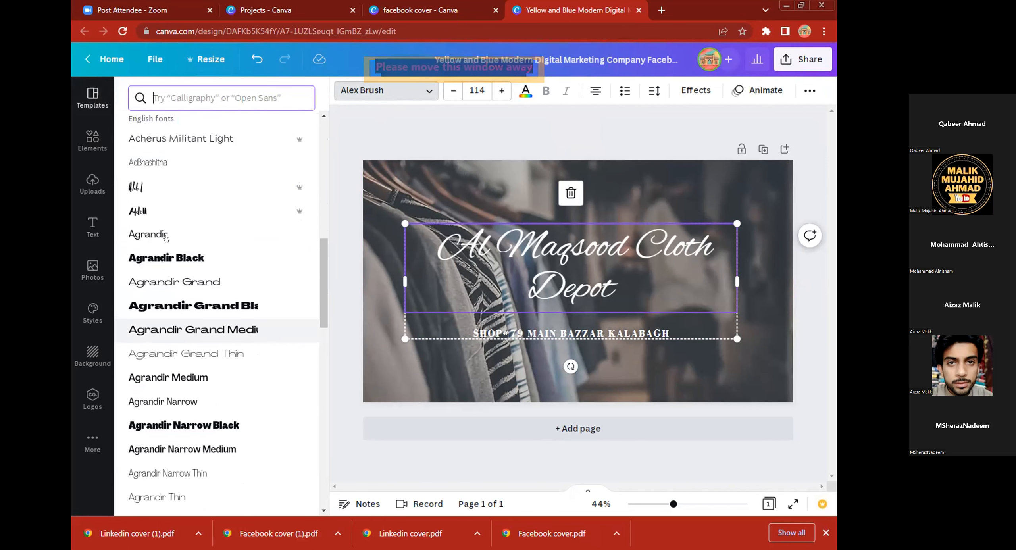
pyautogui.scroll(4, 170, 242)
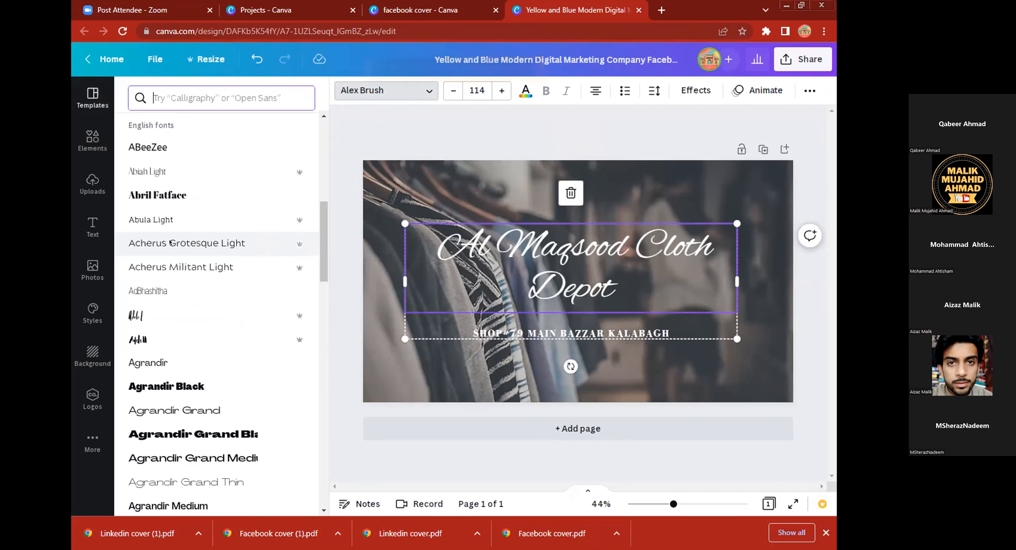
pyautogui.scroll(4, 170, 242)
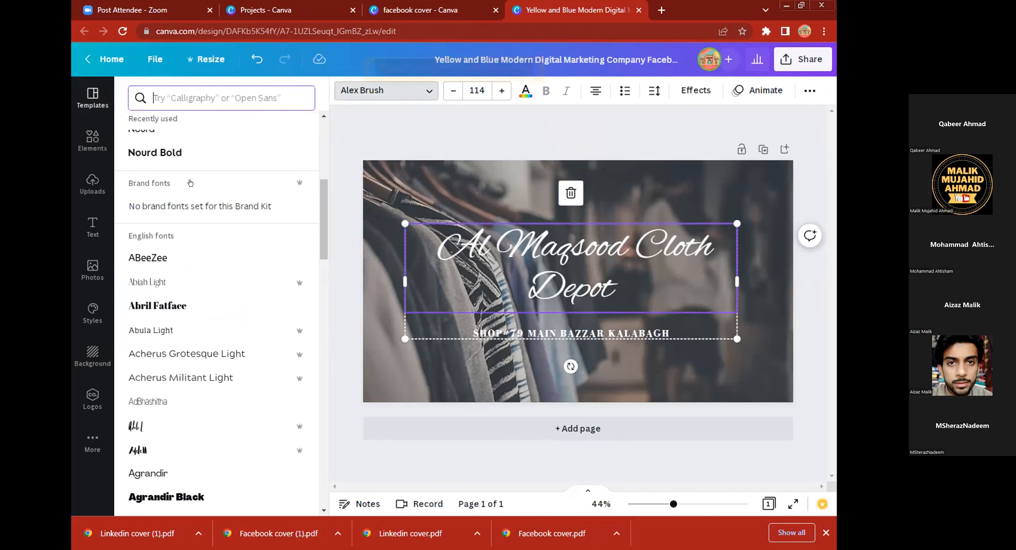
pyautogui.click(179, 177)
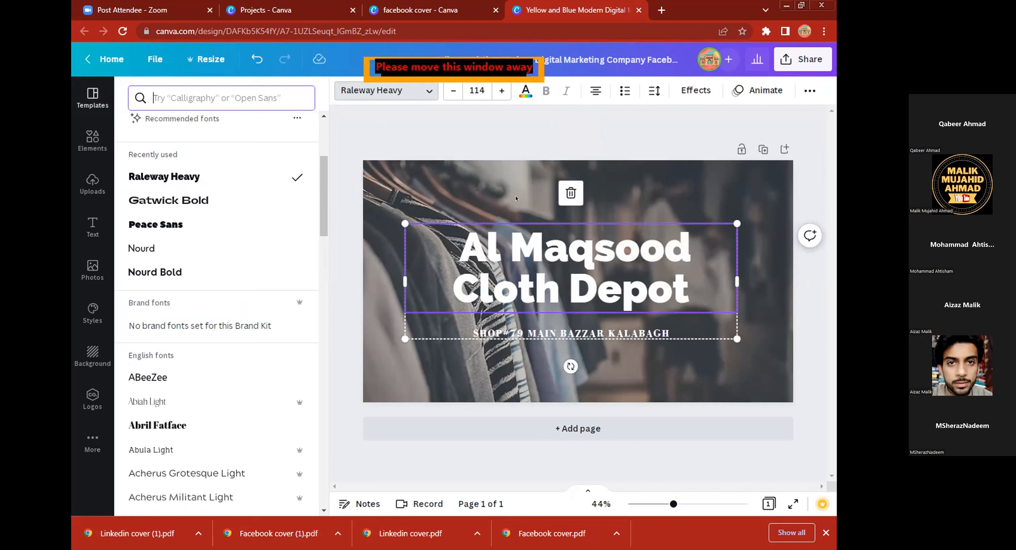
pyautogui.press('Escape')
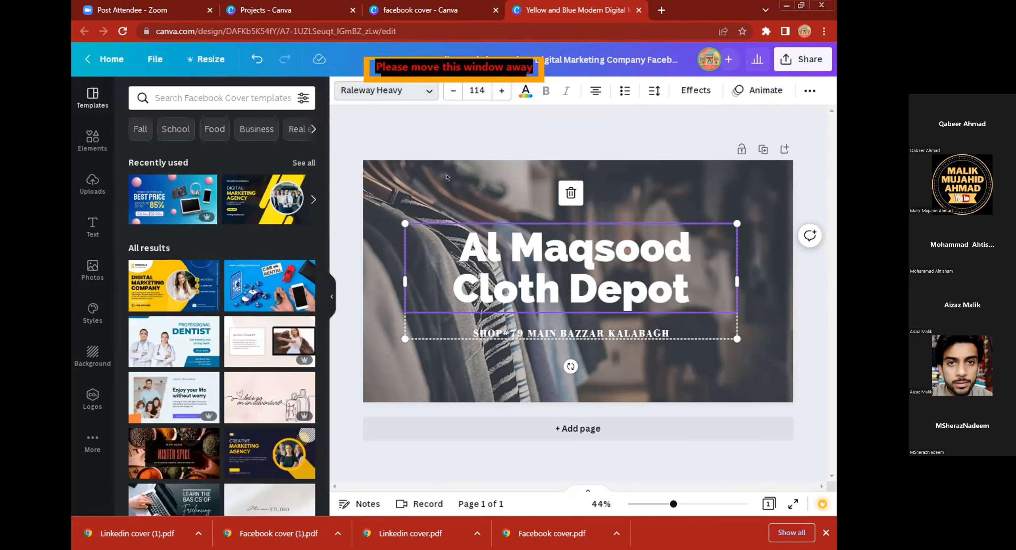
# Change the font of the "Al Maqsood Cloth Depot" title to Nourd Bold.
pyautogui.click(391, 187)
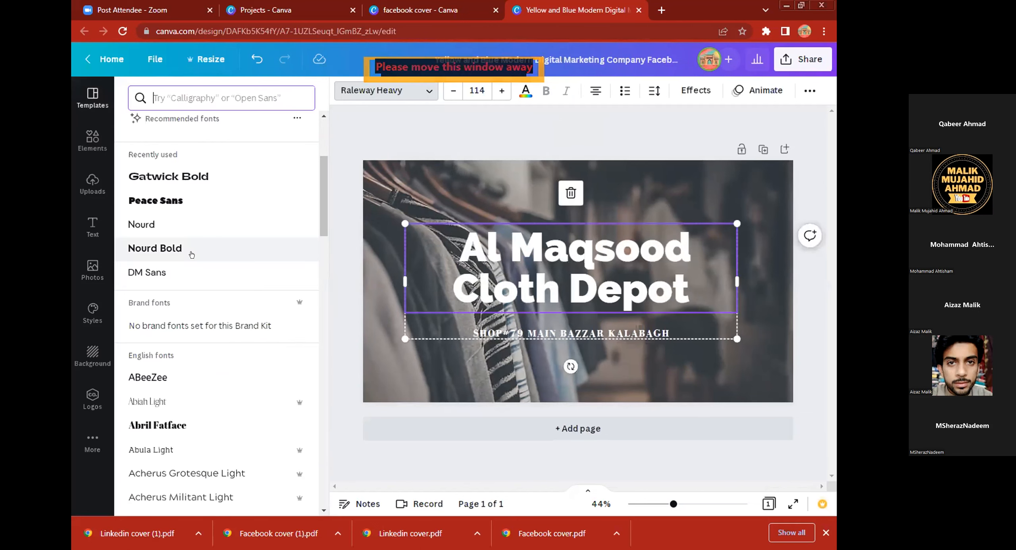
pyautogui.click(191, 255)
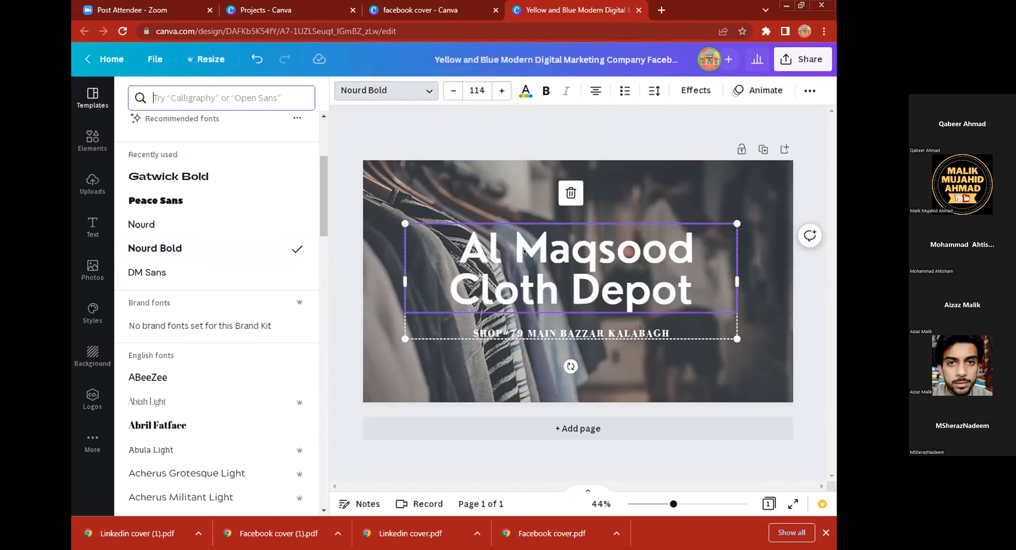
pyautogui.press('Escape')
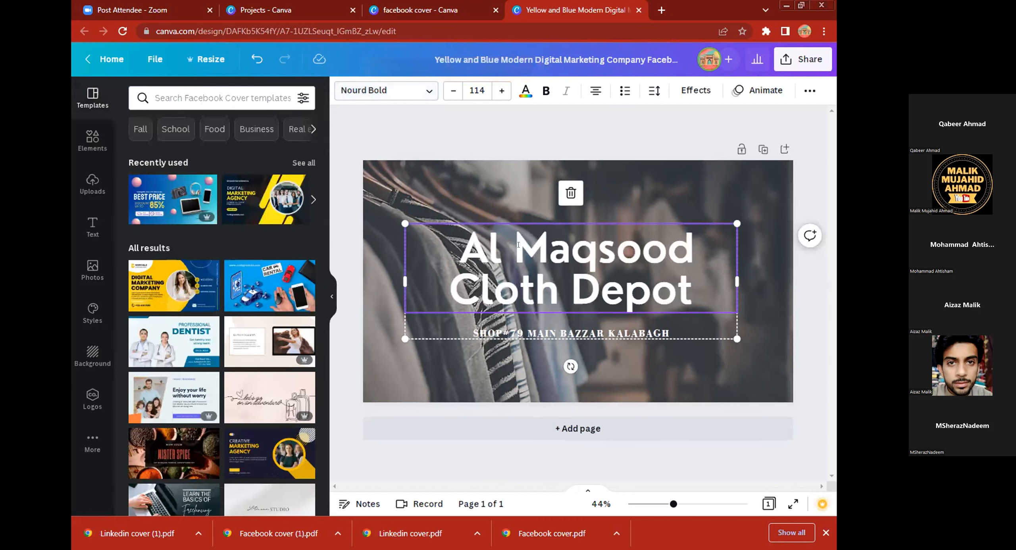
pyautogui.click(518, 245)
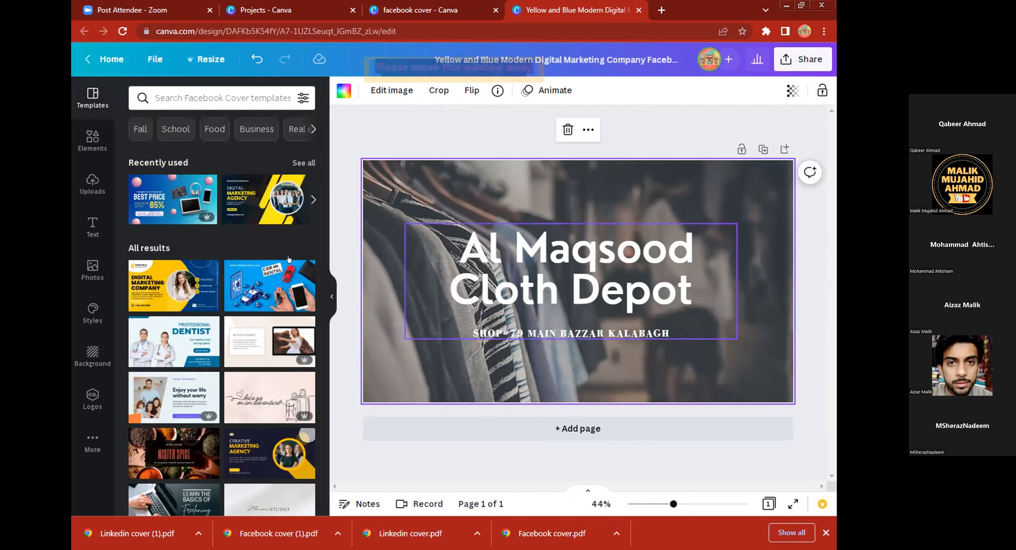
pyautogui.click(552, 246)
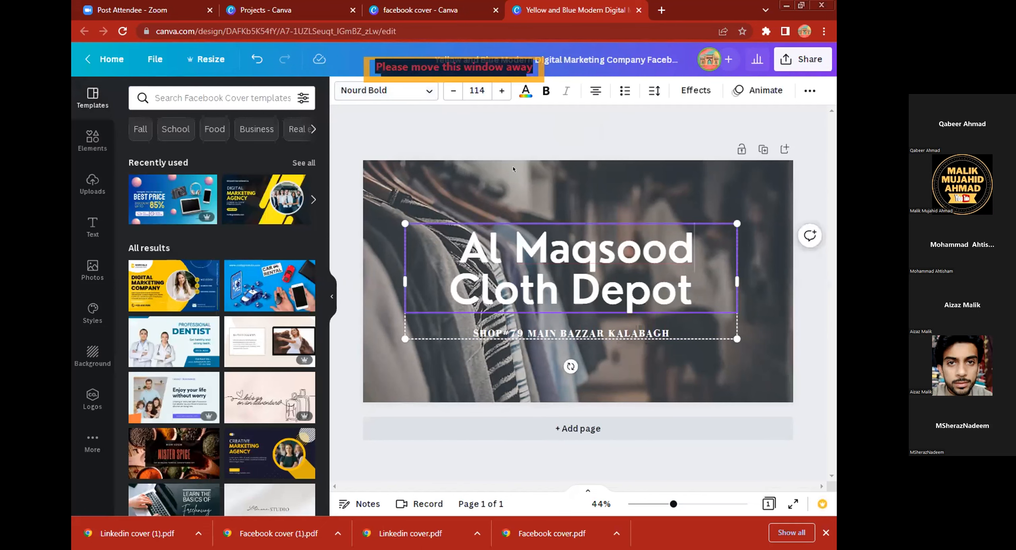
# Set the font size of the shop address line below the title to 29.6, keeping its Bodoni FLF font.
pyautogui.click(512, 239)
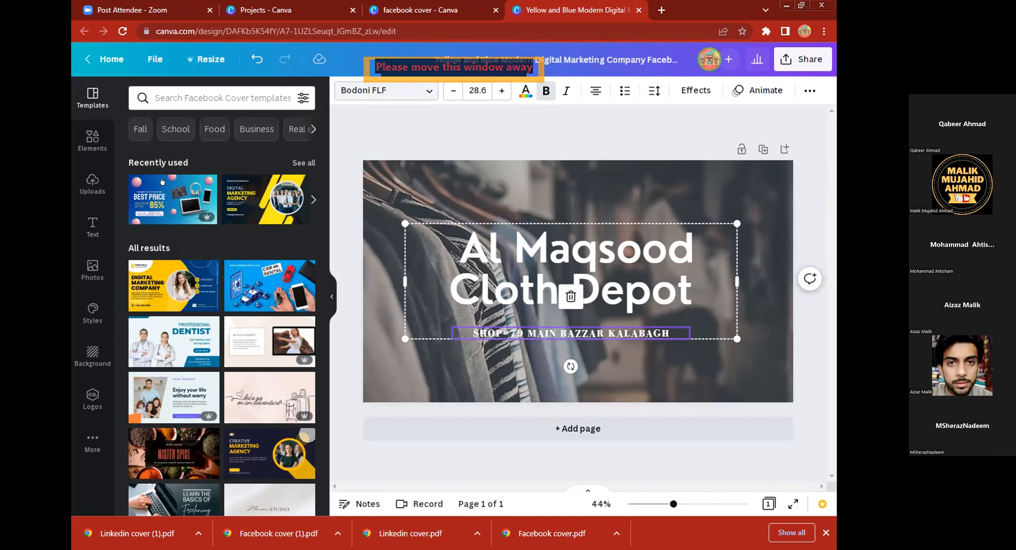
pyautogui.click(422, 94)
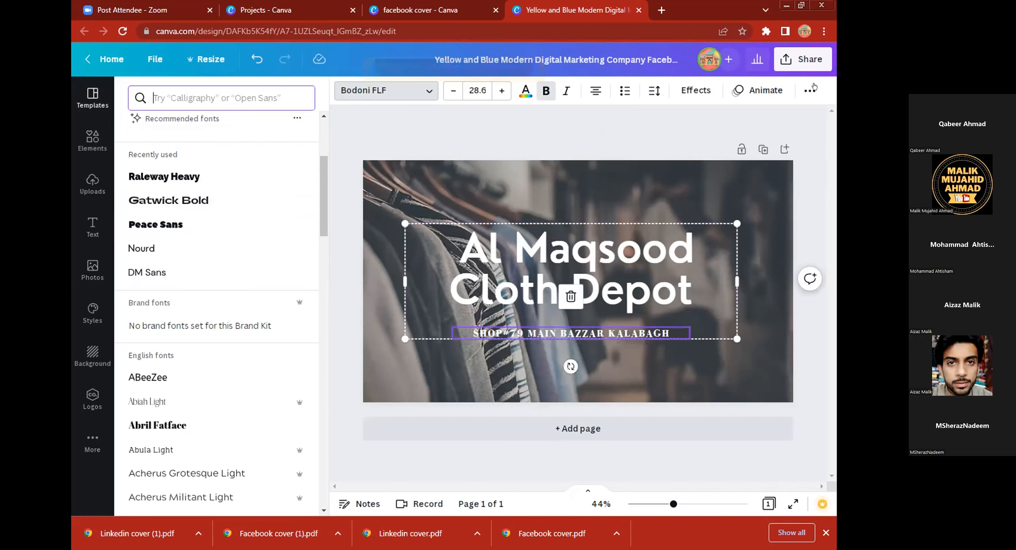
pyautogui.press('Escape')
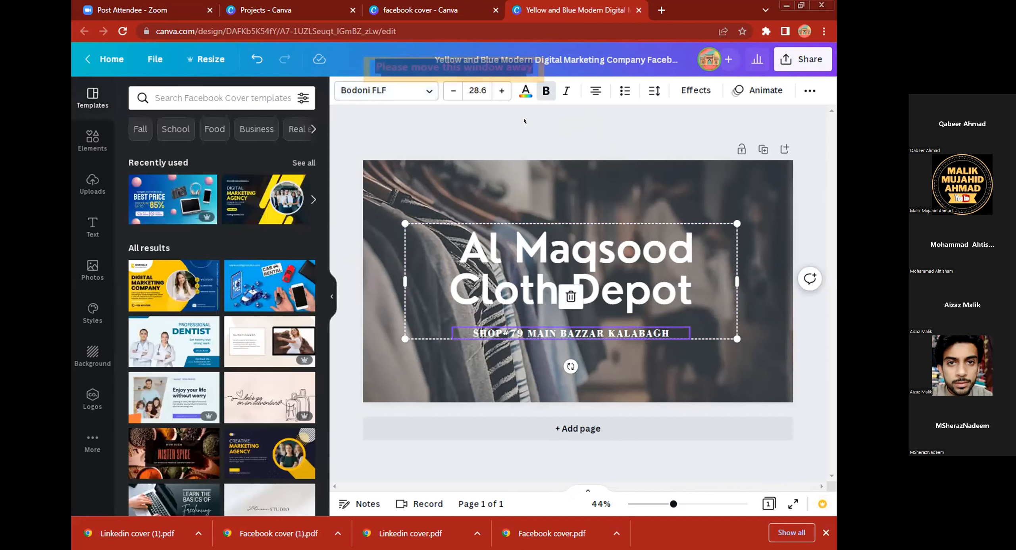
pyautogui.click(501, 91)
pyautogui.click(501, 91)
pyautogui.click(501, 91)
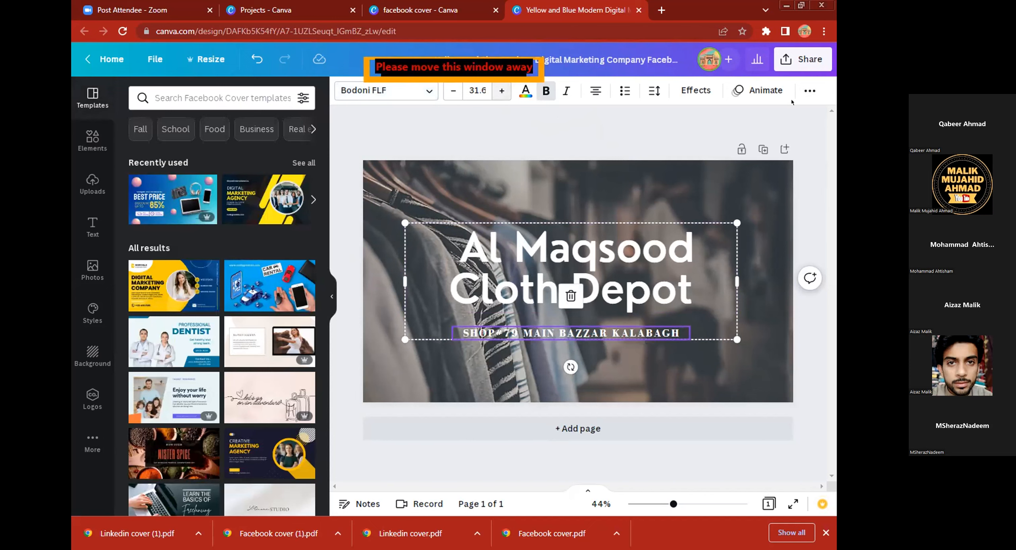
pyautogui.click(453, 91)
pyautogui.click(454, 91)
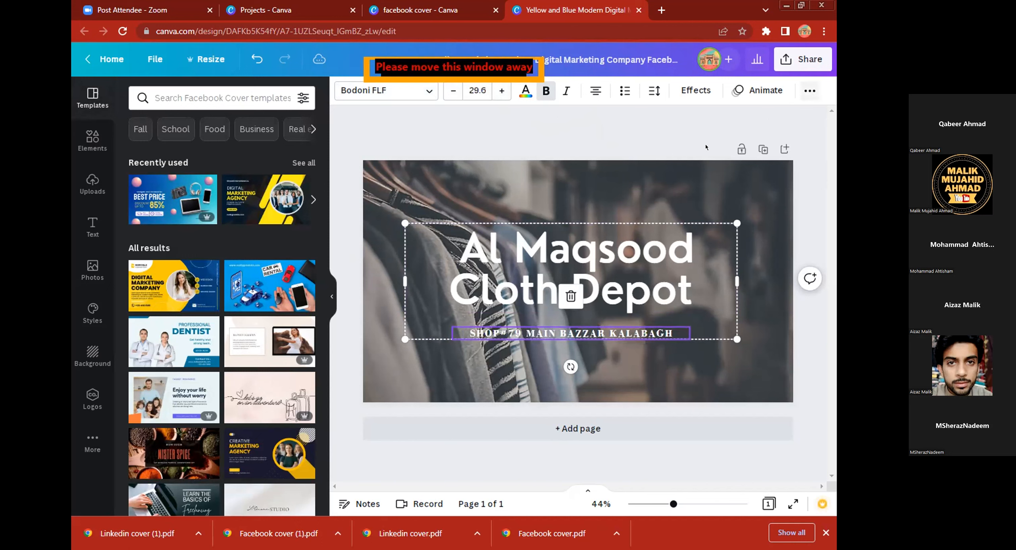
# Switch the shop address line's uppercase formatting off and back on.
pyautogui.click(810, 91)
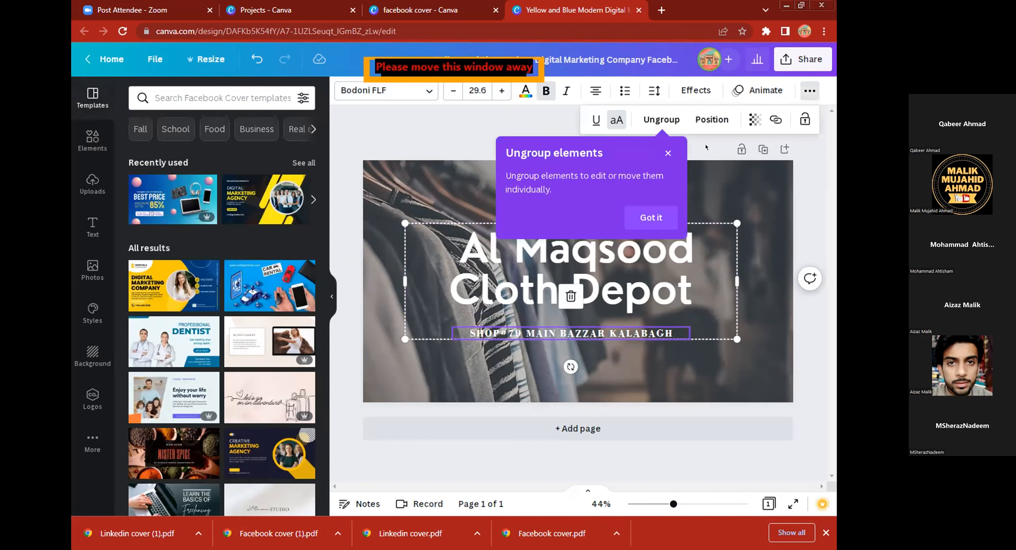
pyautogui.click(811, 89)
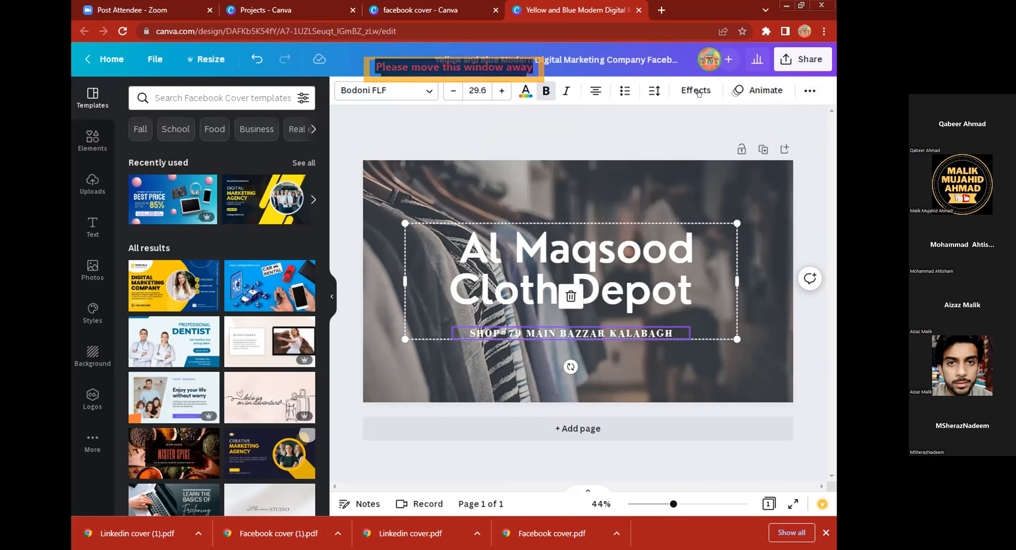
pyautogui.click(614, 116)
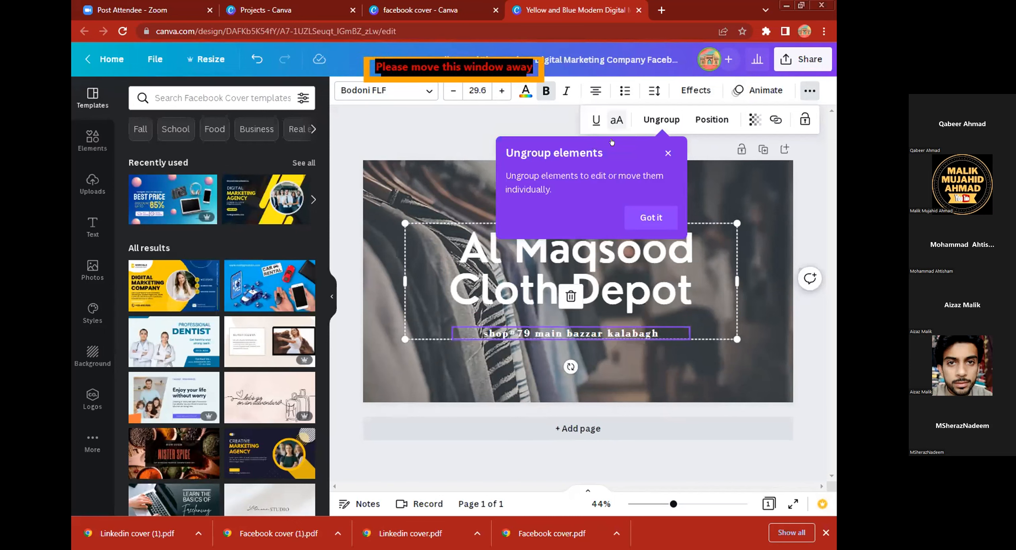
pyautogui.click(612, 119)
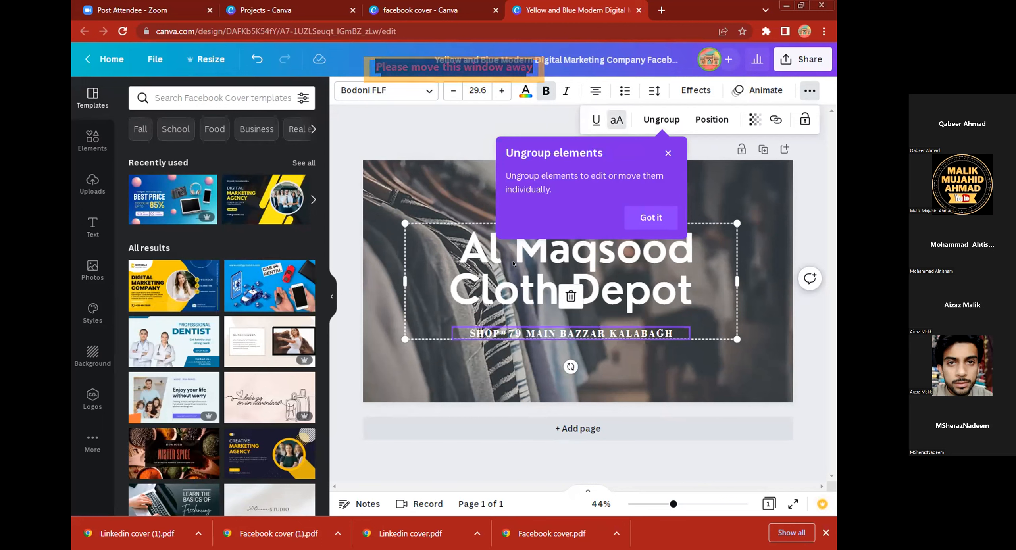
# Apply uppercase formatting to the "Al Maqsood Cloth Depot" title.
pyautogui.click(472, 367)
pyautogui.click(528, 274)
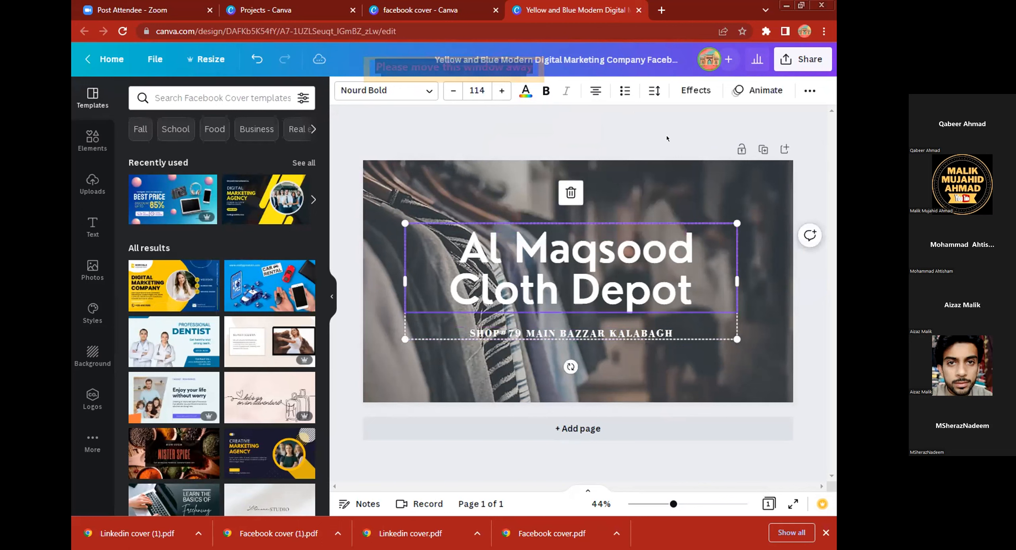
pyautogui.click(612, 122)
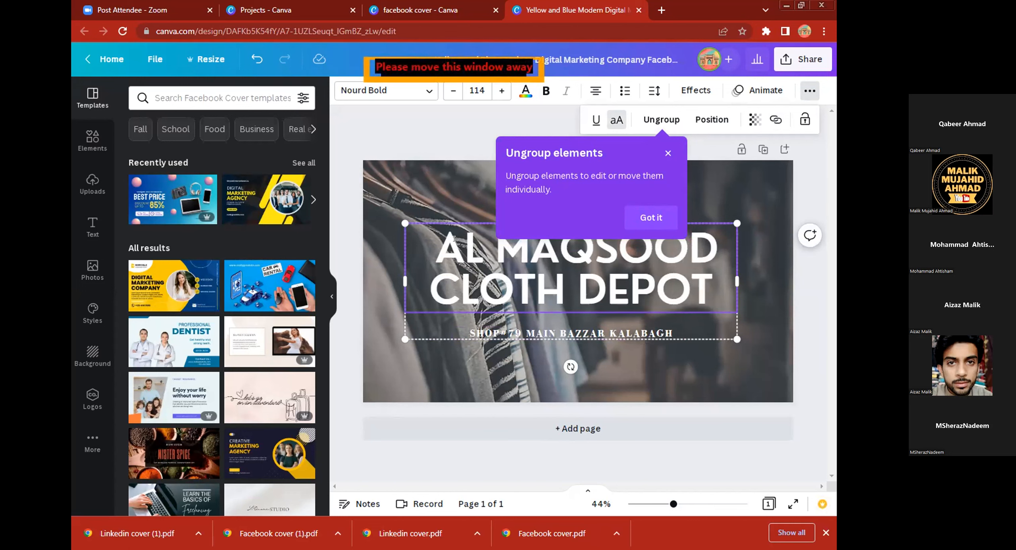
pyautogui.click(721, 246)
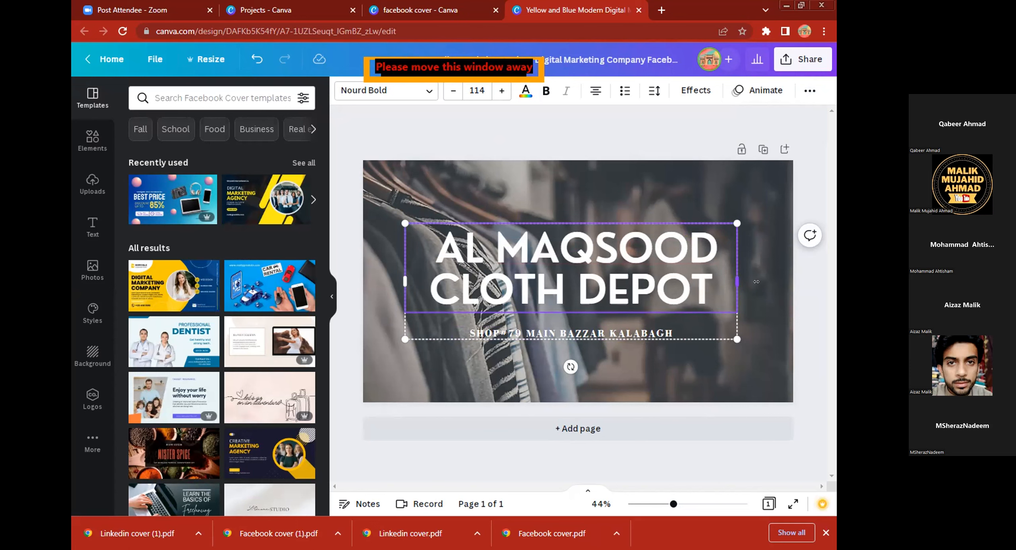
# Widen the text group toward the cover's right edge and reduce the title's font size to 88.5.
pyautogui.moveTo(757, 282); pyautogui.dragTo(788, 282)
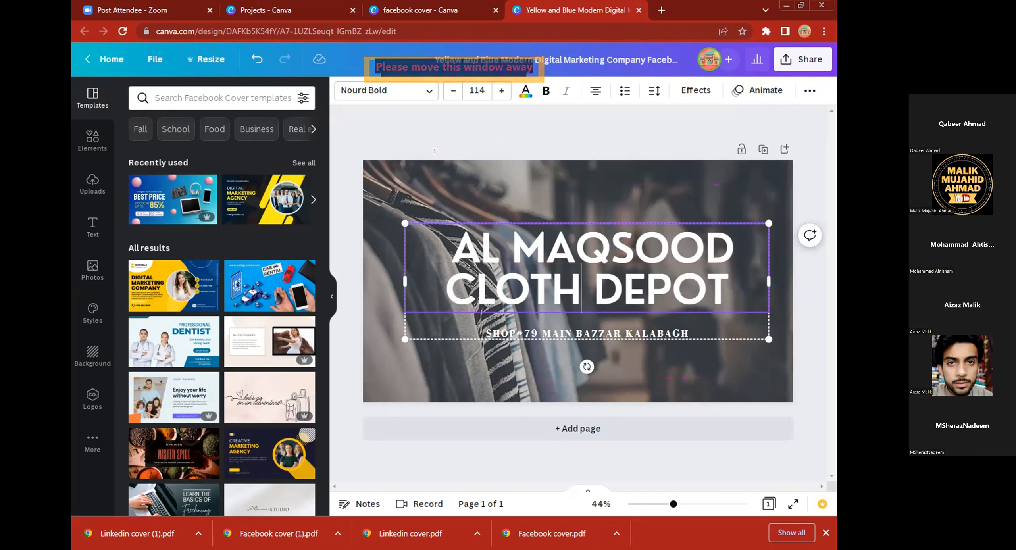
pyautogui.click(450, 92)
pyautogui.click(451, 92)
pyautogui.click(450, 92)
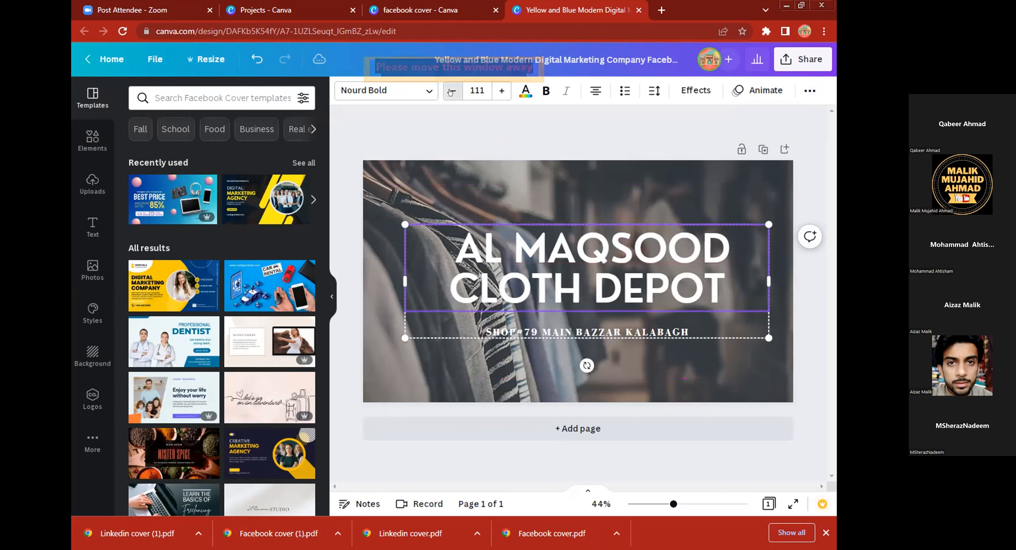
pyautogui.click(451, 92)
pyautogui.click(451, 92)
pyautogui.click(451, 92)
pyautogui.click(451, 92)
pyautogui.click(451, 92)
pyautogui.click(451, 92)
pyautogui.click(451, 92)
pyautogui.click(450, 92)
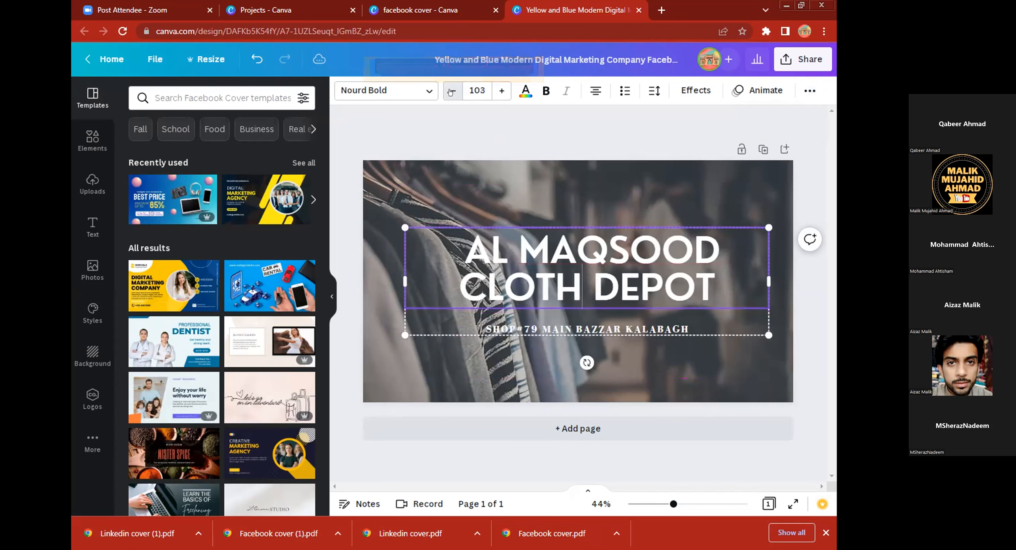
pyautogui.click(451, 92)
pyautogui.click(451, 92)
pyautogui.click(451, 92)
pyautogui.click(450, 93)
pyautogui.click(453, 91)
pyautogui.click(453, 91)
pyautogui.click(453, 90)
pyautogui.click(453, 91)
pyautogui.click(453, 91)
pyautogui.click(453, 91)
pyautogui.click(452, 91)
pyautogui.click(453, 91)
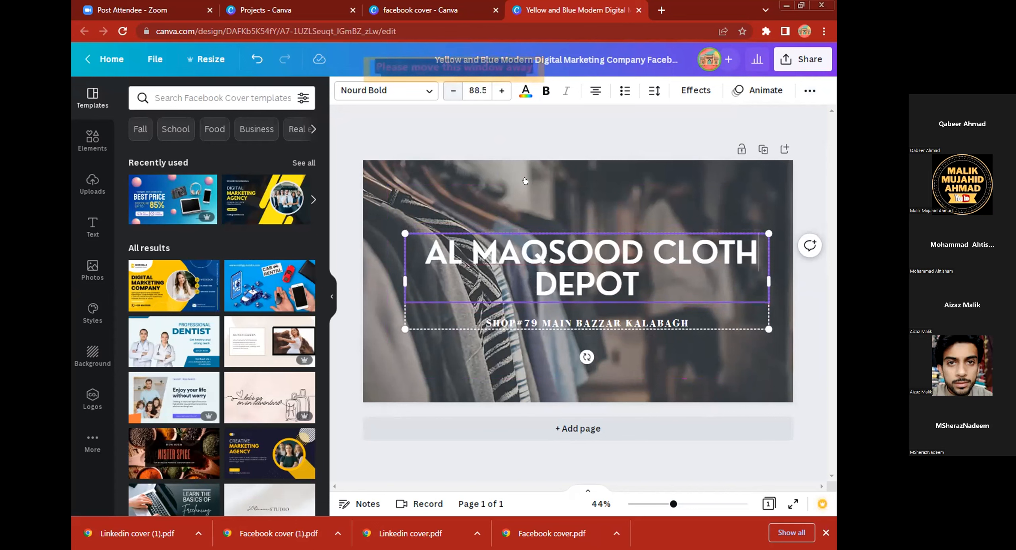
# Move the title and address text group slightly up and left so it is horizontally centred on the cover.
pyautogui.click(526, 181)
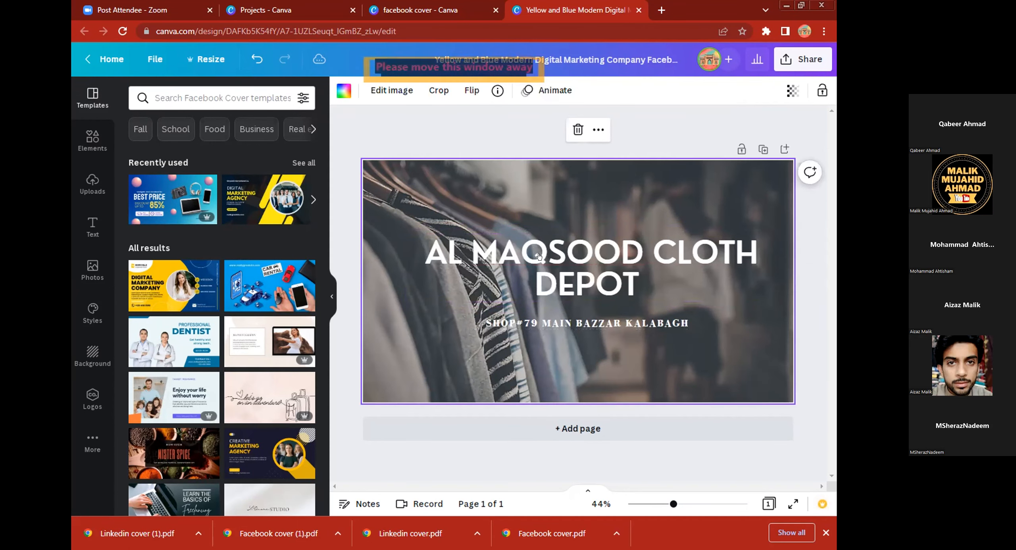
pyautogui.click(535, 249)
pyautogui.moveTo(536, 249)
pyautogui.mouseDown()
pyautogui.moveTo(523, 272)
pyautogui.moveTo(526, 257)
pyautogui.mouseUp()
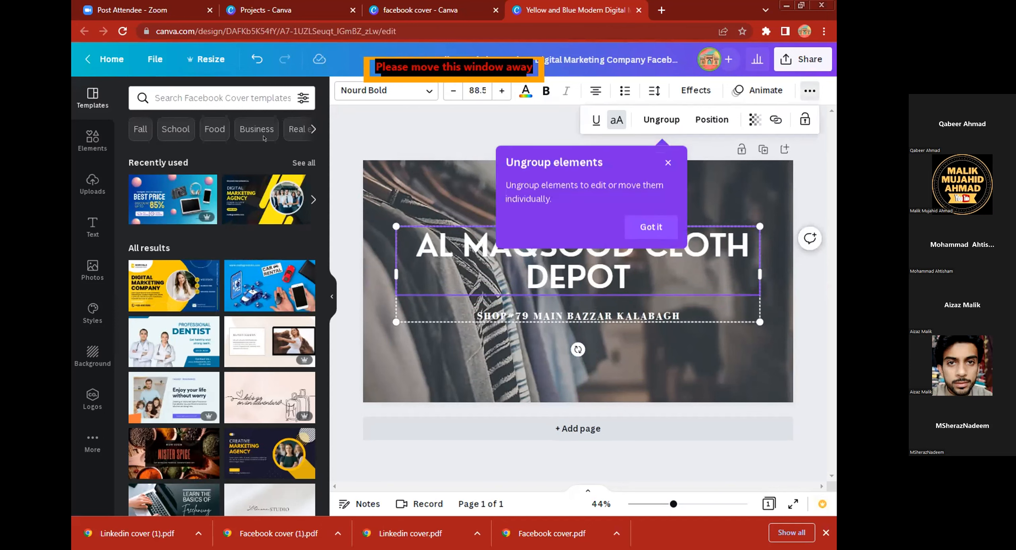
# Deselect the title and address group, leave the cover design and look through the recent designs in the projects list.
pyautogui.click(347, 217)
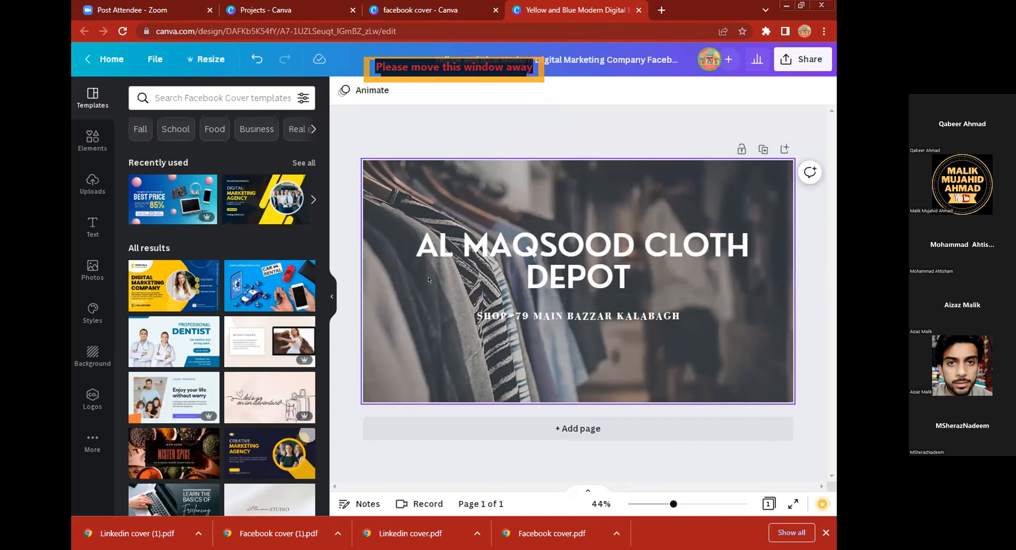
pyautogui.click(152, 198)
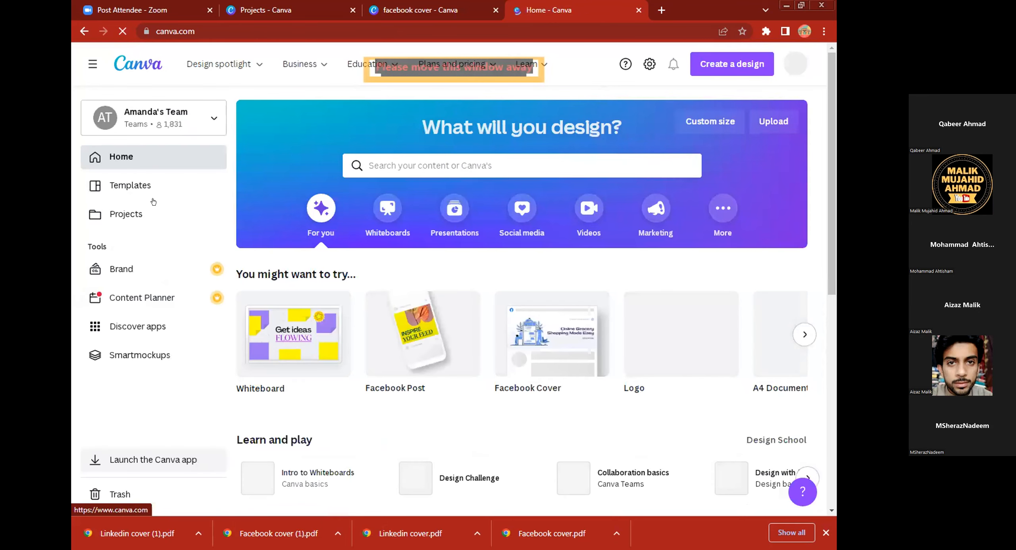
pyautogui.click(154, 202)
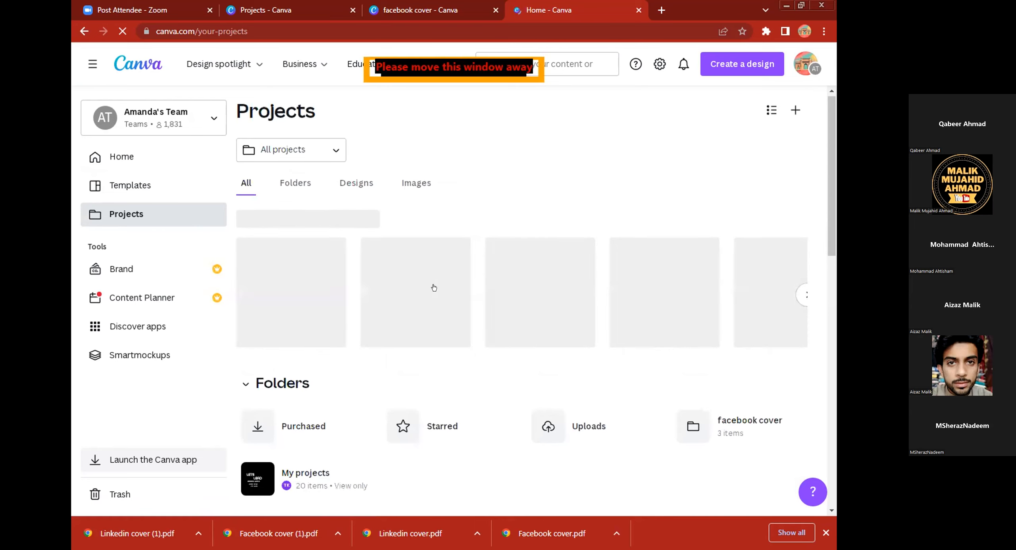
pyautogui.scroll(-2, 434, 287)
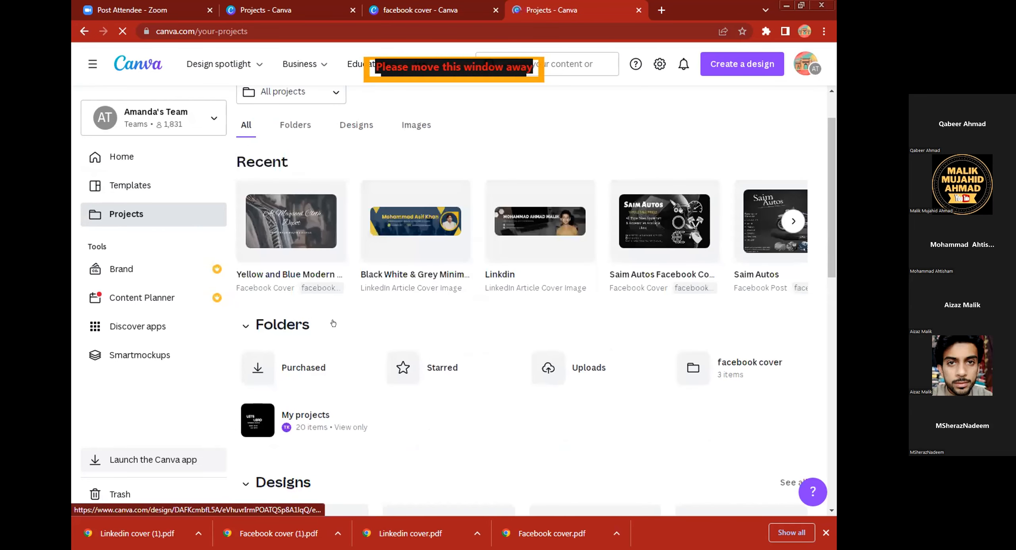
pyautogui.scroll(2, 402, 286)
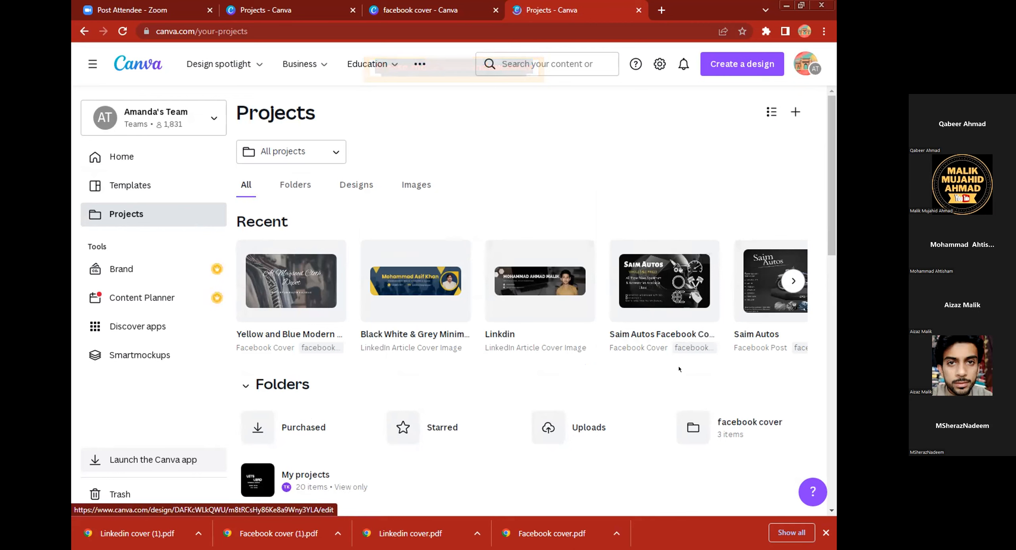
# Open the Saim Autos Facebook cover and examine its address line and background image.
pyautogui.click(668, 293)
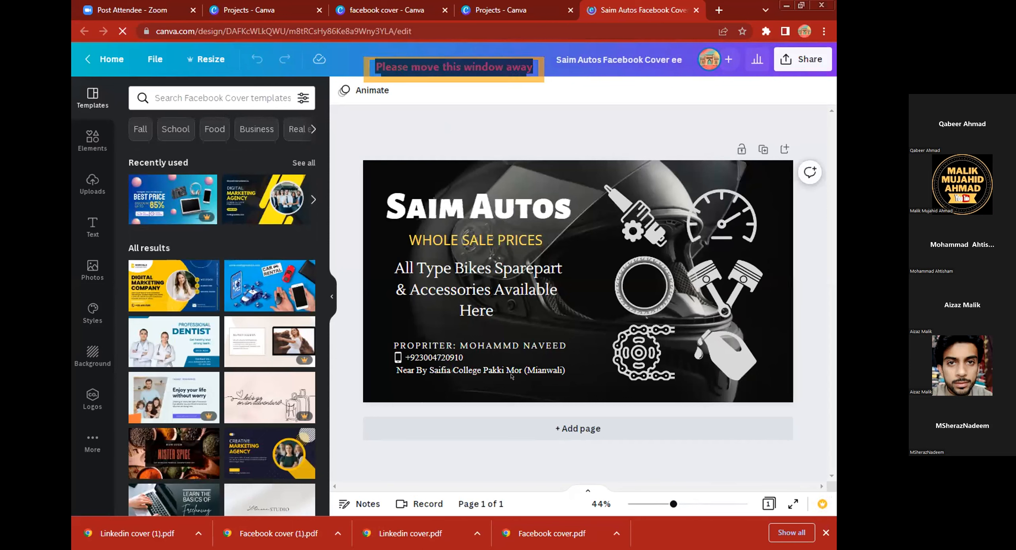
pyautogui.click(413, 369)
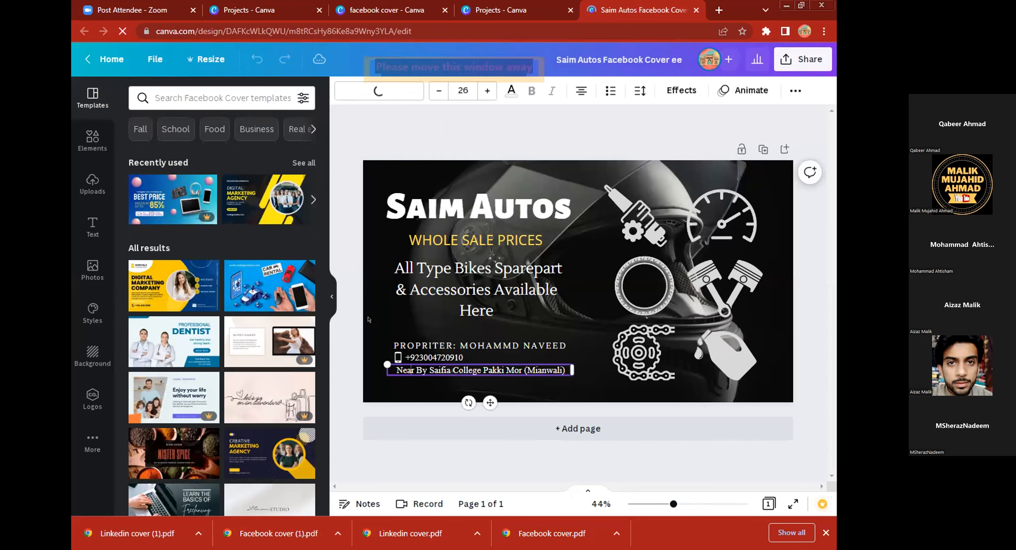
pyautogui.click(622, 241)
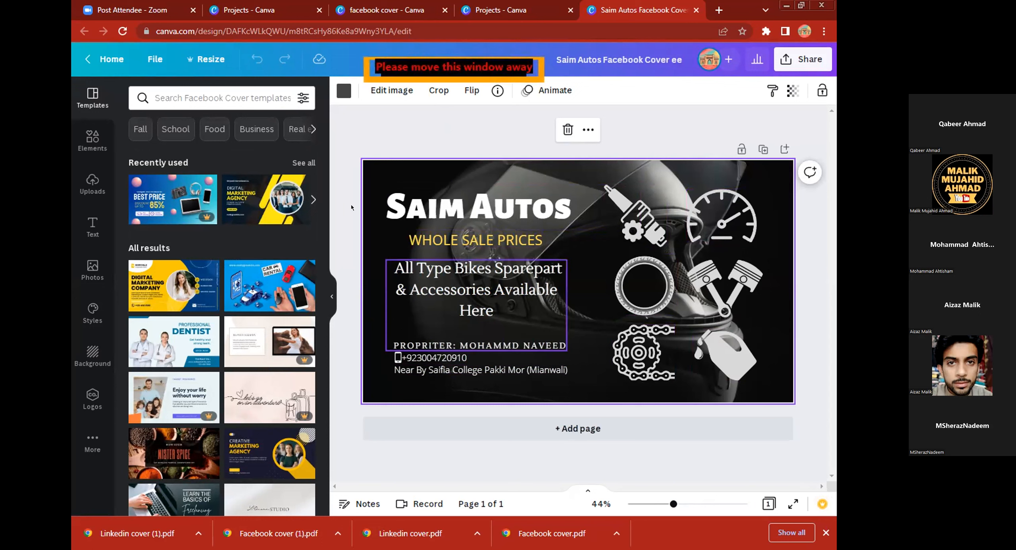
# Return to the projects list and open the "Linkdin" article cover design.
pyautogui.click(101, 61)
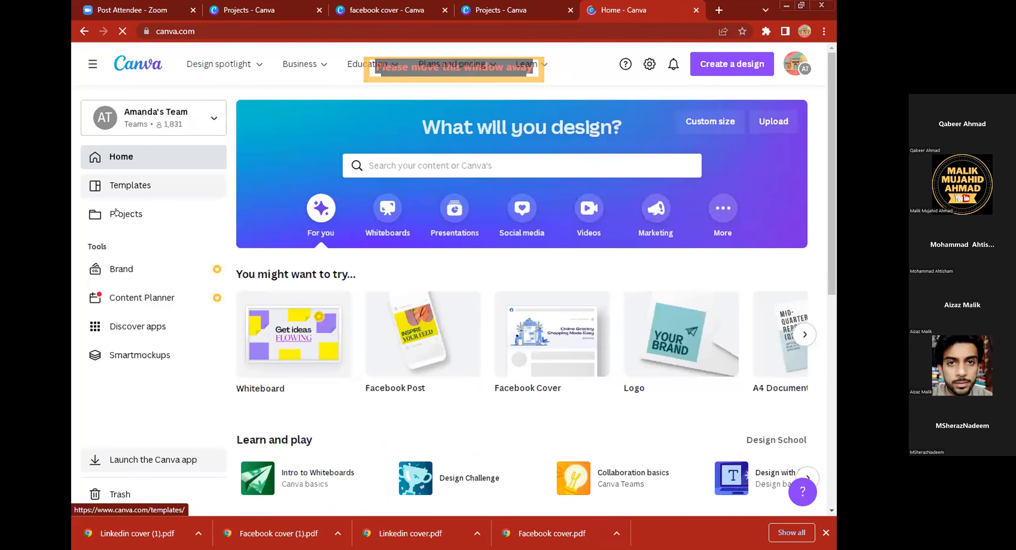
pyautogui.click(123, 213)
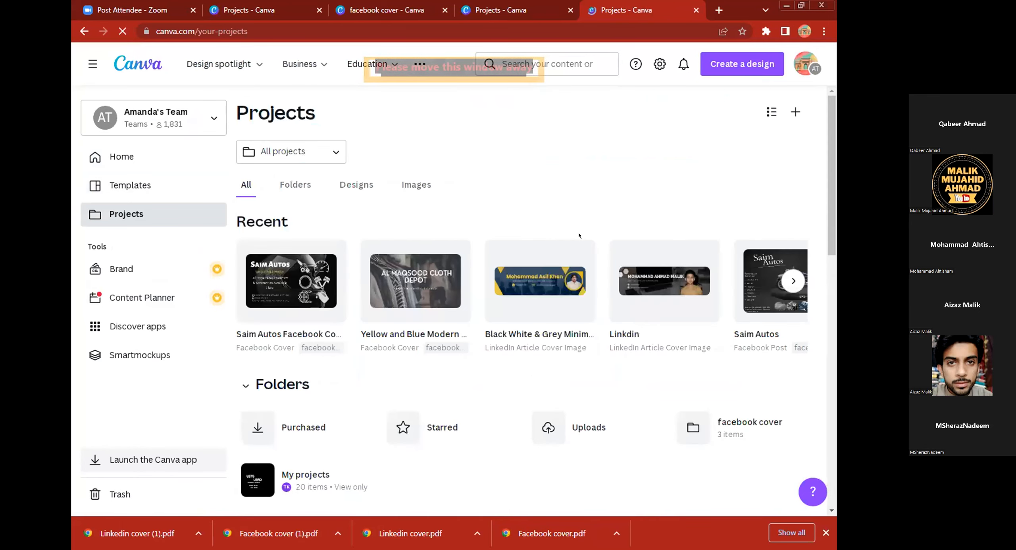
pyautogui.click(636, 289)
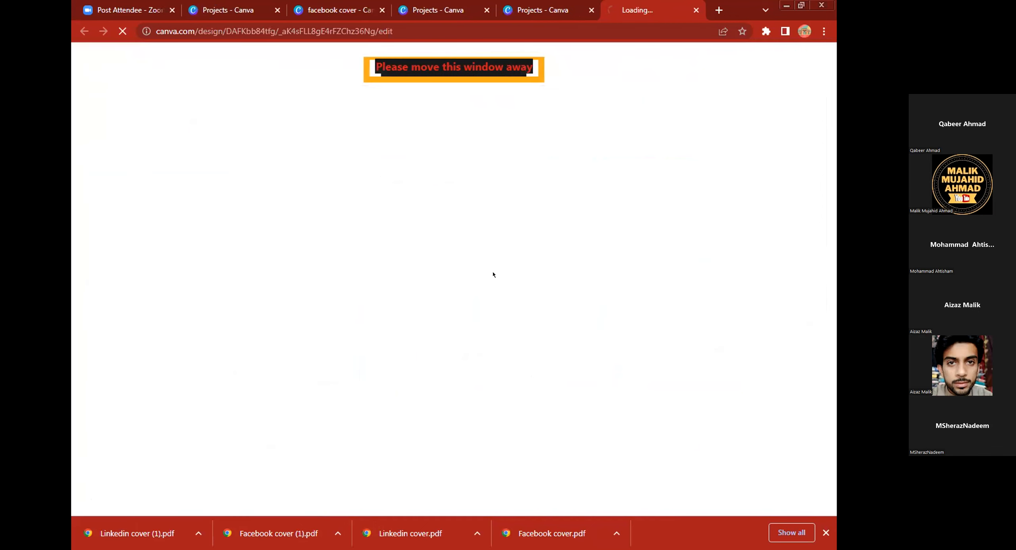
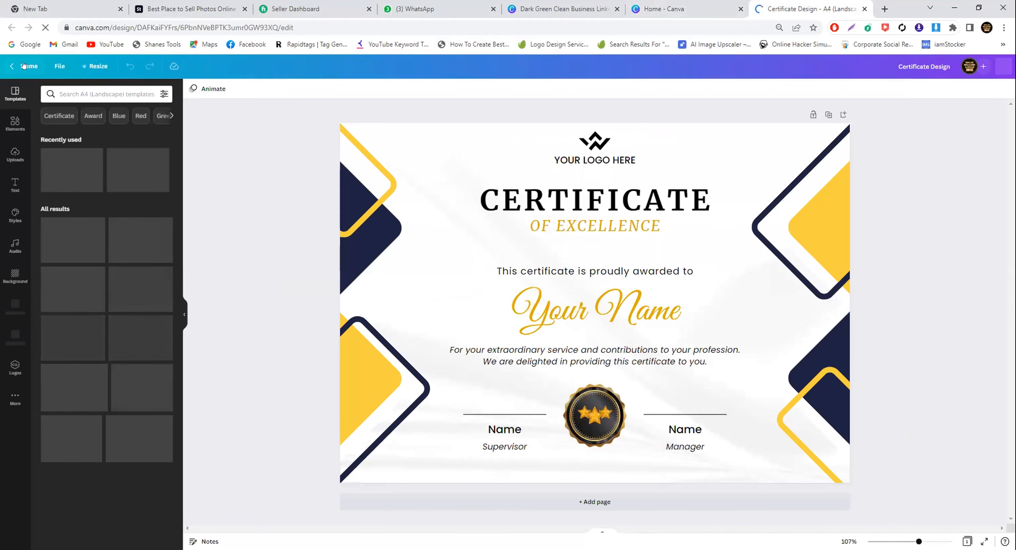
# Leave the certificate design and open the recent Facebook post "02" in a separate browser tab.
pyautogui.click(25, 66)
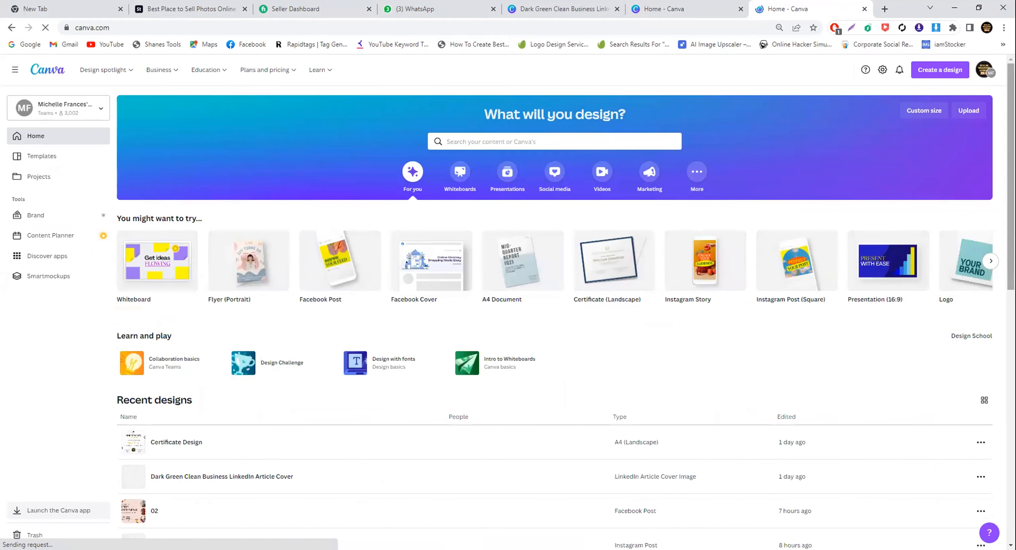
pyautogui.scroll(-5, 332, 252)
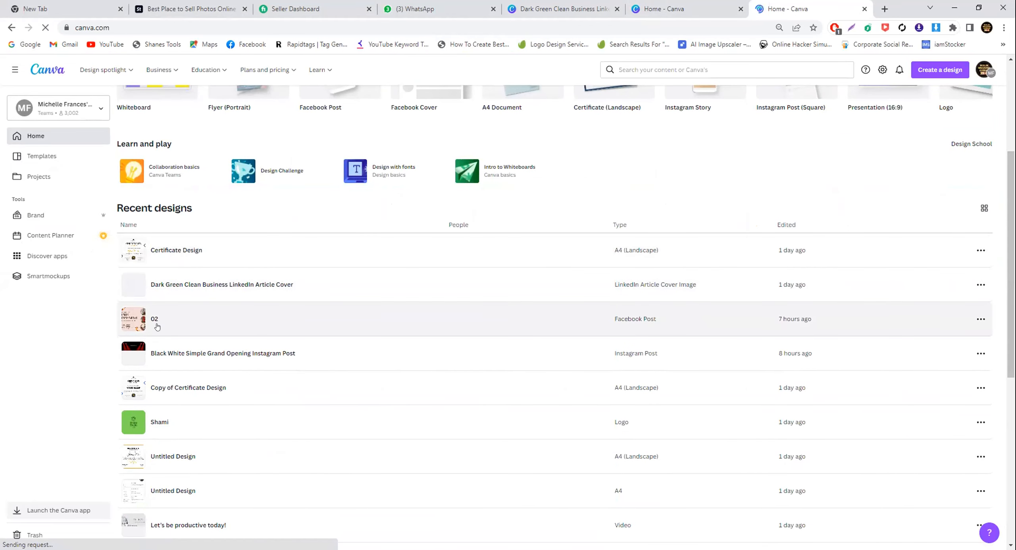
pyautogui.rightClick(157, 326)
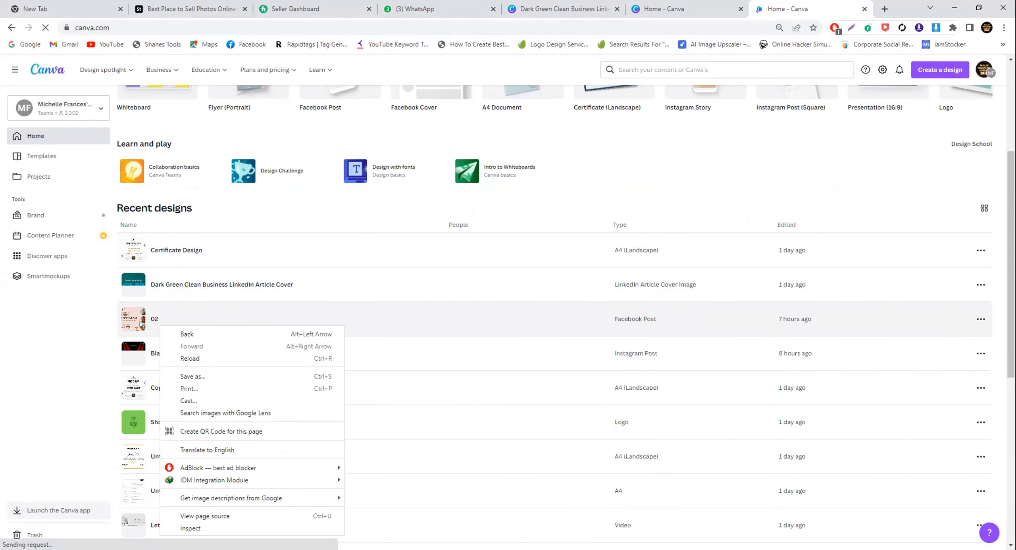
pyautogui.click(140, 324)
# Return to the Canva home page and search the templates for "admission nopen".
pyautogui.click(715, 6)
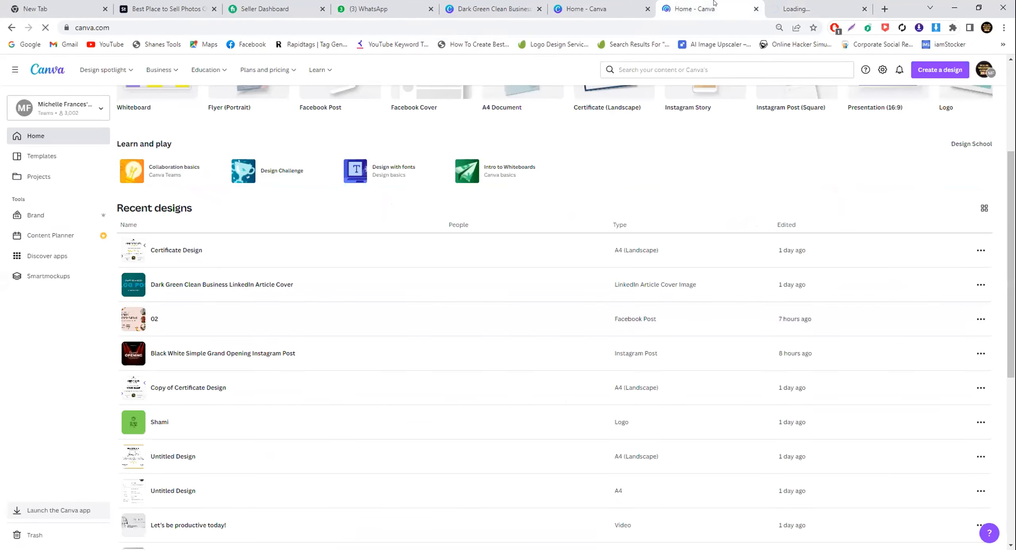
pyautogui.scroll(5, 1000, 98)
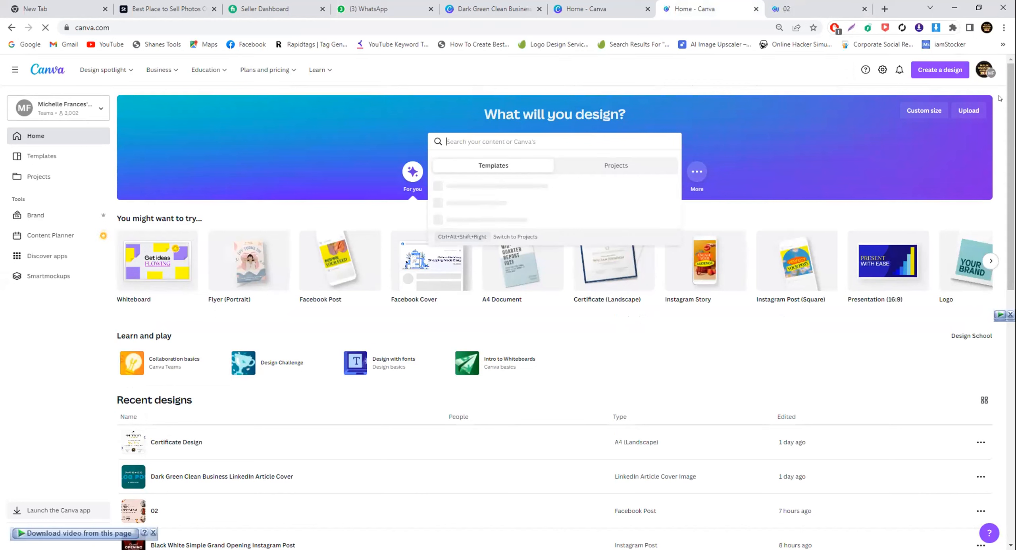
pyautogui.write('admiss')
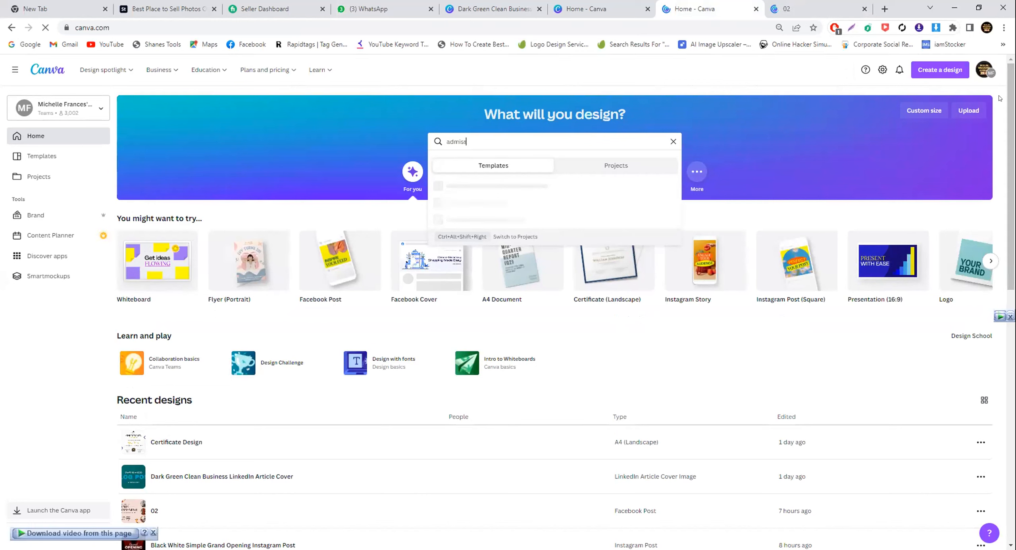
pyautogui.write('ion noper')
pyautogui.press('Escape')
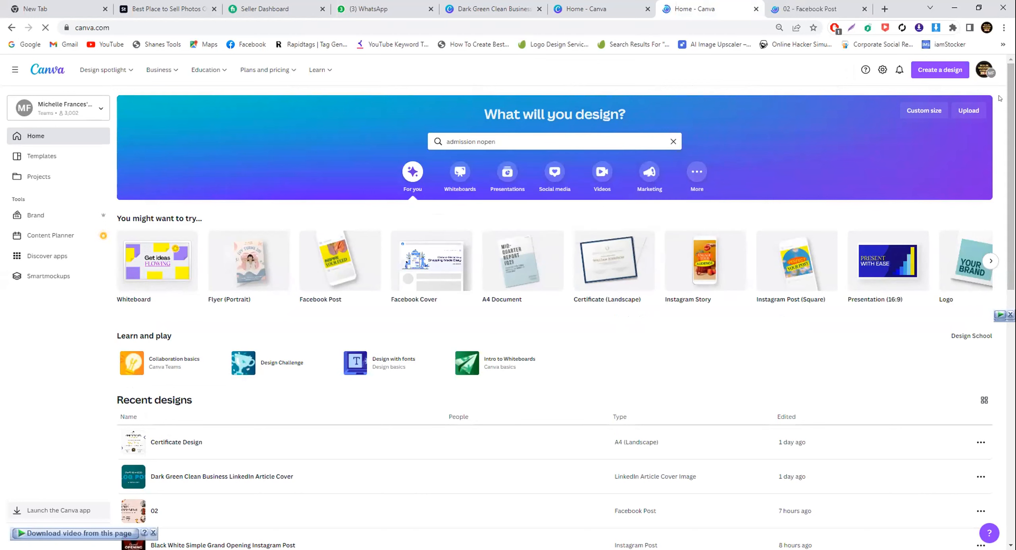
# Look through both pages of the "02" Facebook post design.
pyautogui.click(789, 5)
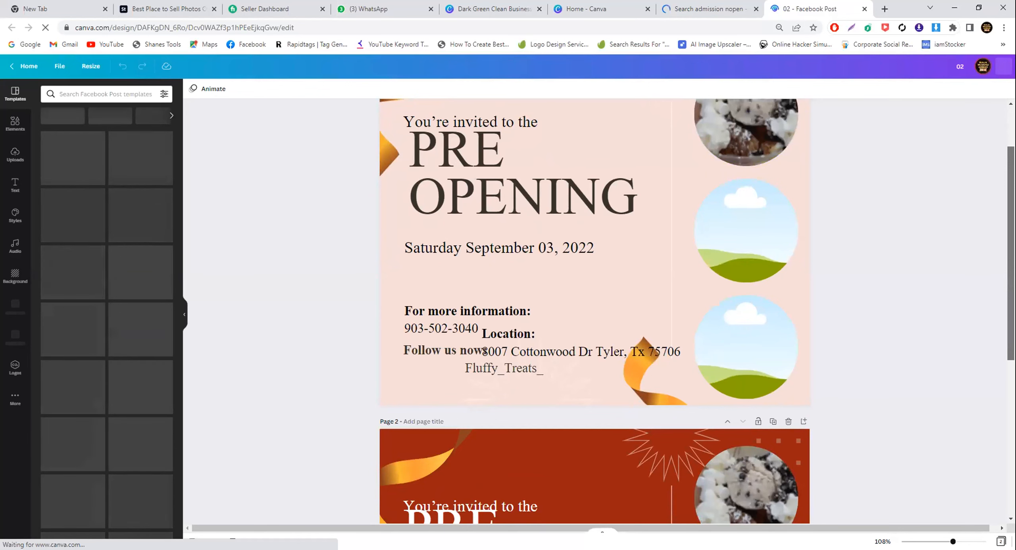
pyautogui.scroll(-5, 595, 309)
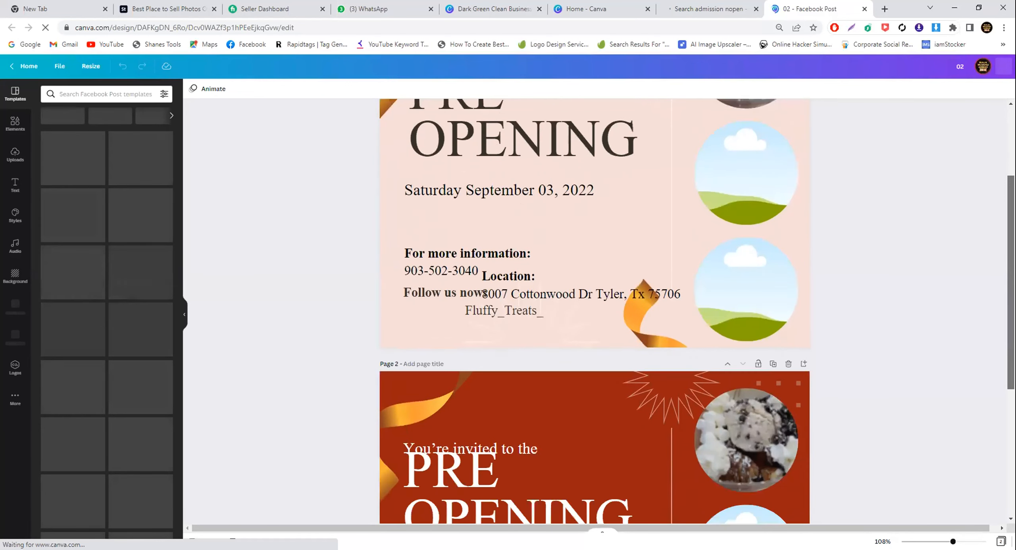
pyautogui.scroll(-3, 596, 310)
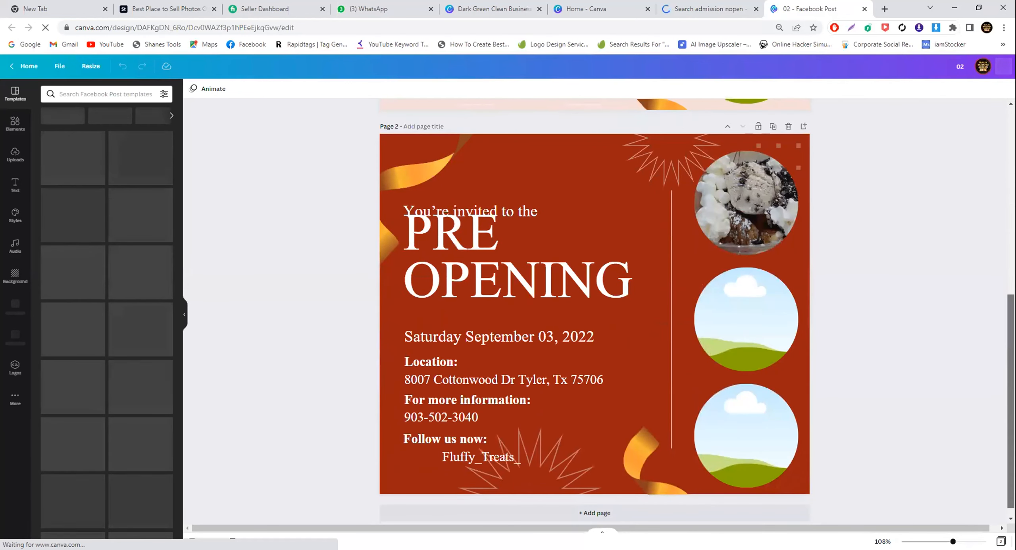
pyautogui.scroll(6, 595, 310)
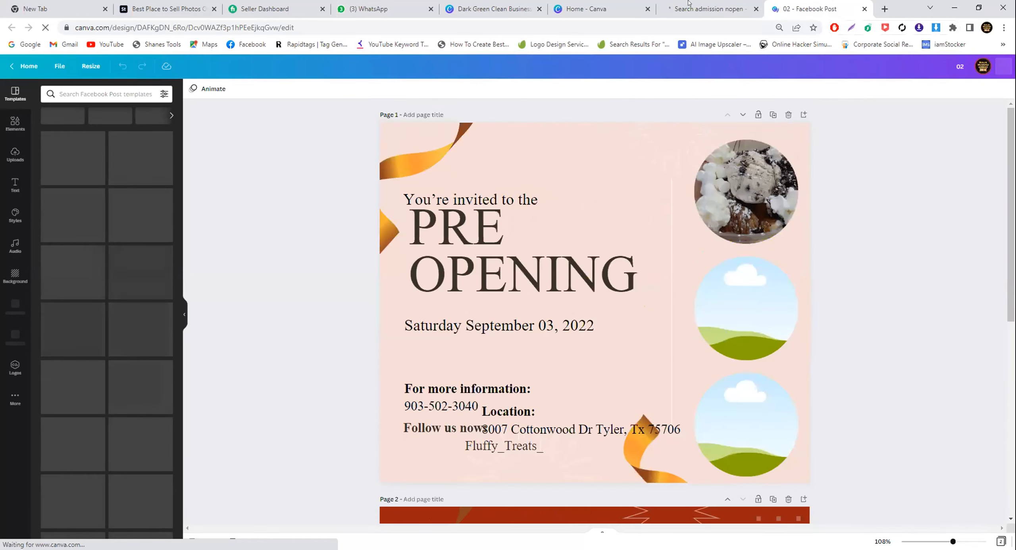
pyautogui.click(686, 3)
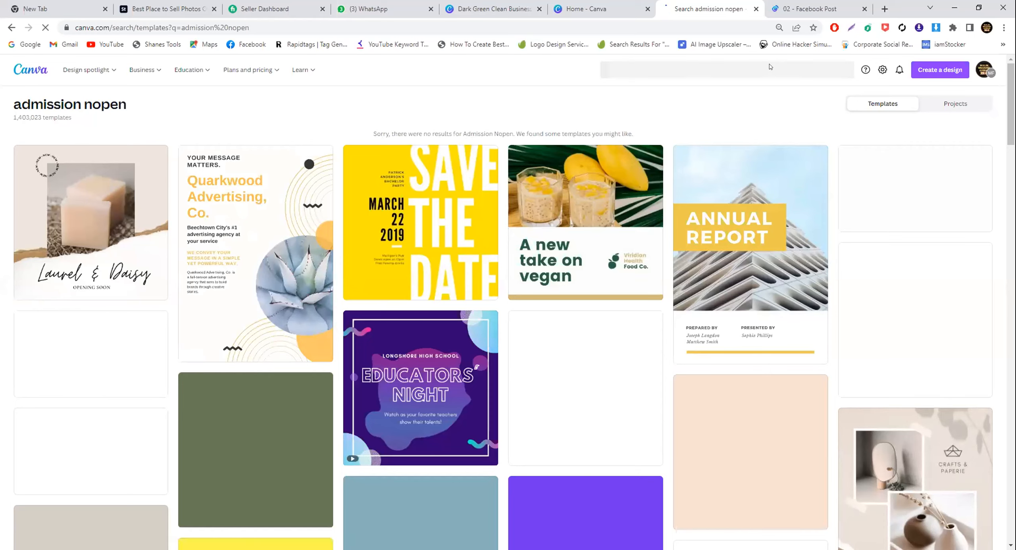
pyautogui.click(772, 4)
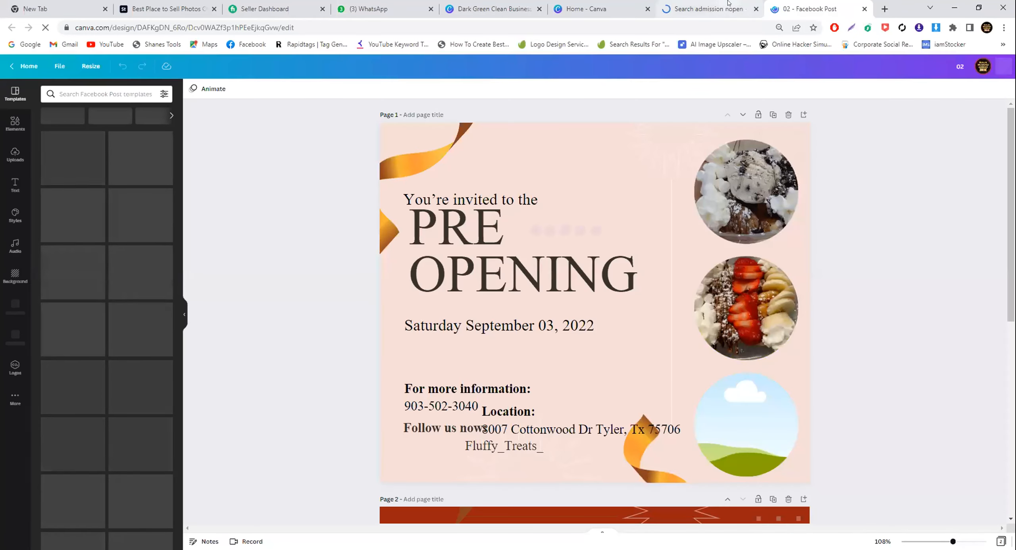
pyautogui.click(693, 8)
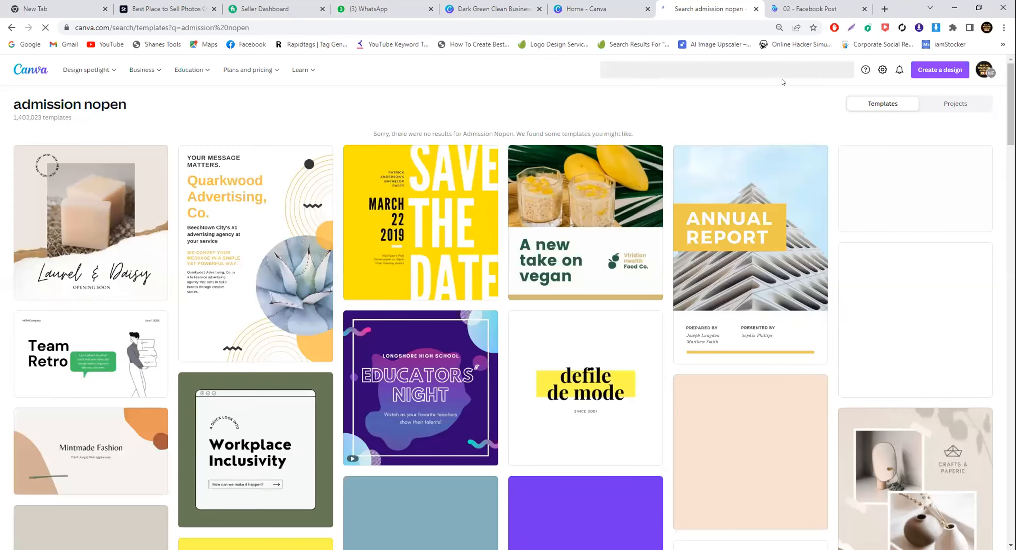
pyautogui.click(792, 9)
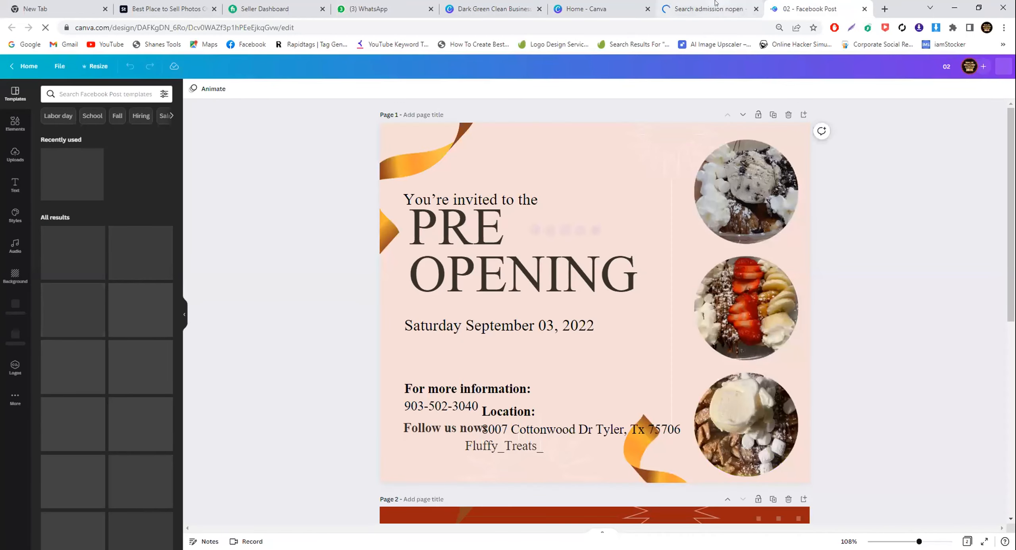
# Replace the template search term with "Online course" and run the search.
pyautogui.click(716, 4)
pyautogui.click(727, 71)
pyautogui.press('BackSpace')
pyautogui.press('BackSpace')
pyautogui.hotkey('ctrl', 'a')
pyautogui.press('BackSpace')
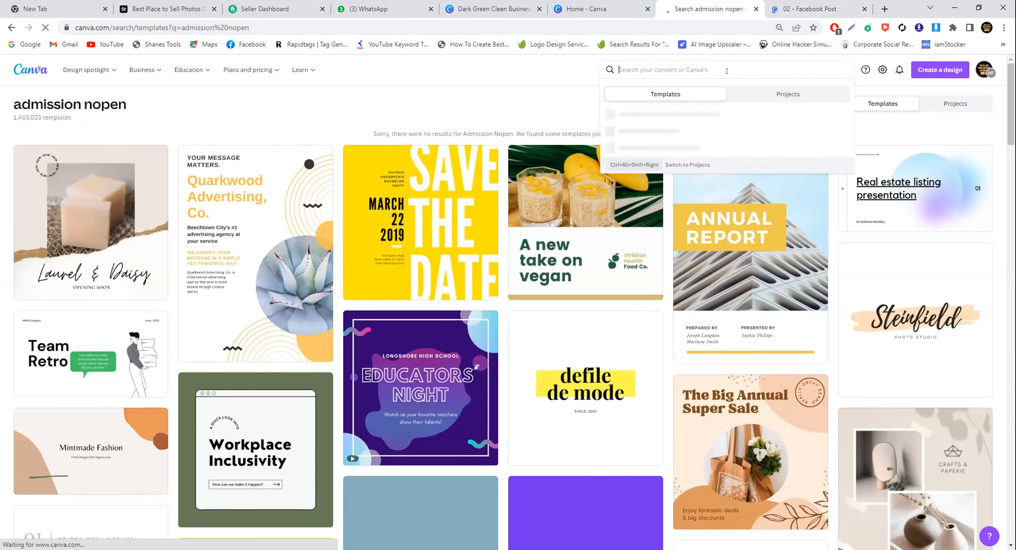
pyautogui.write('Online course')
pyautogui.press('Return')
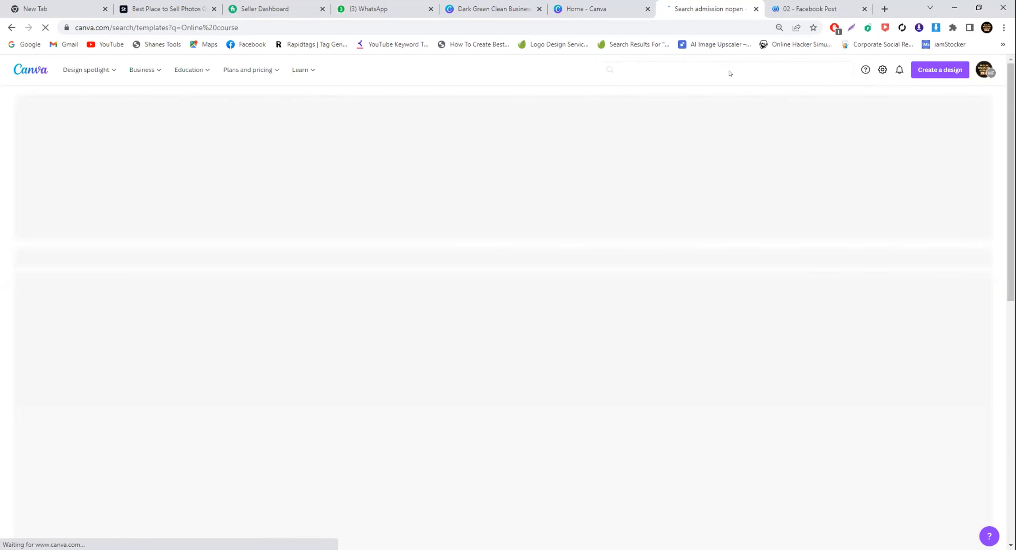
# Go back to the "02" post and compare the layout of its pink and red "Pre Opening" pages.
pyautogui.click(804, 7)
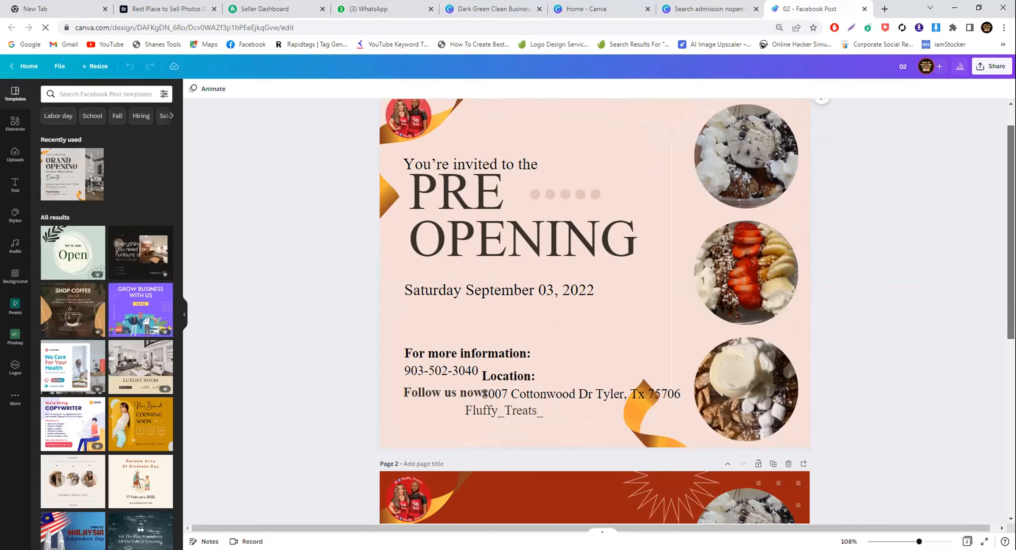
pyautogui.scroll(-6, 488, 173)
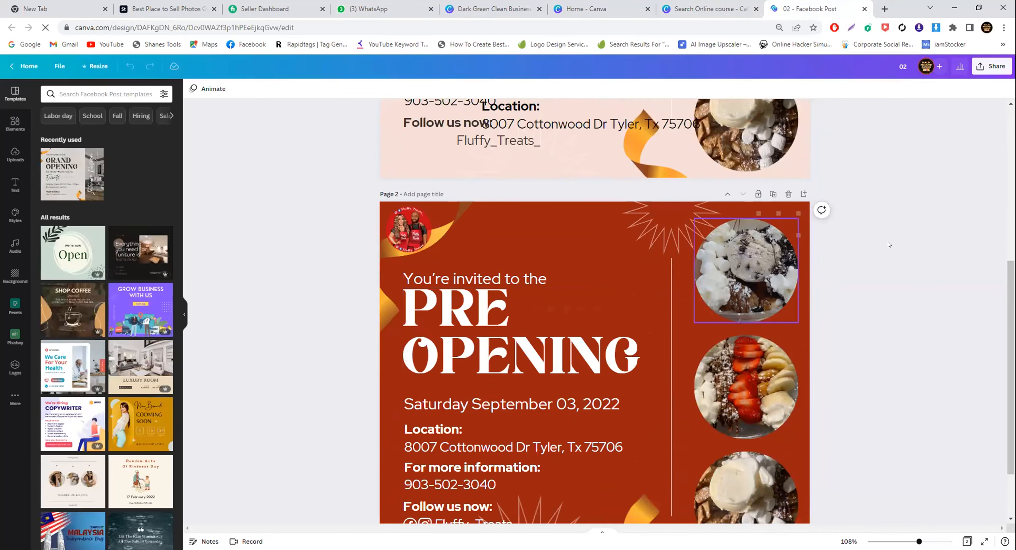
pyautogui.scroll(-2, 596, 310)
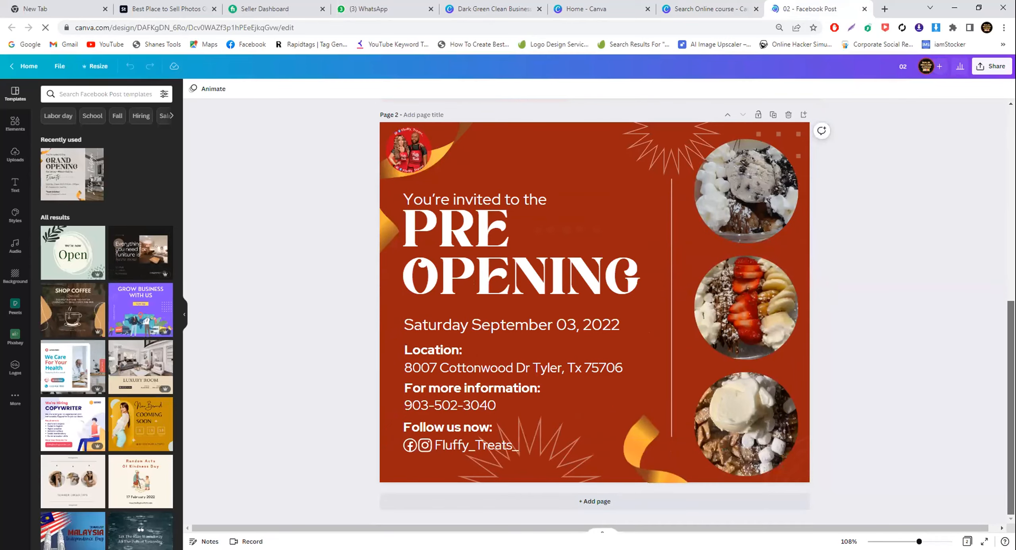
pyautogui.scroll(5, 596, 310)
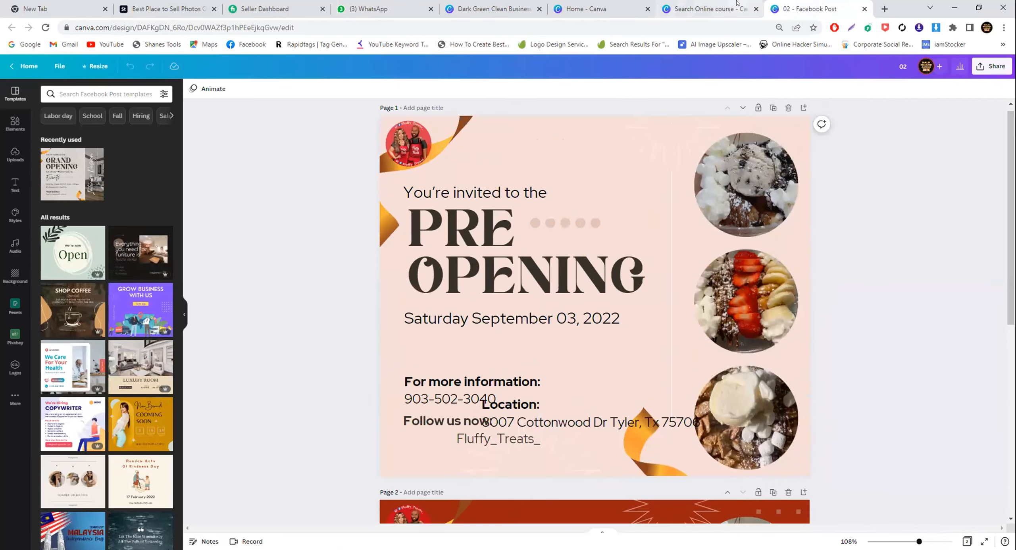
pyautogui.click(711, 9)
pyautogui.click(789, 3)
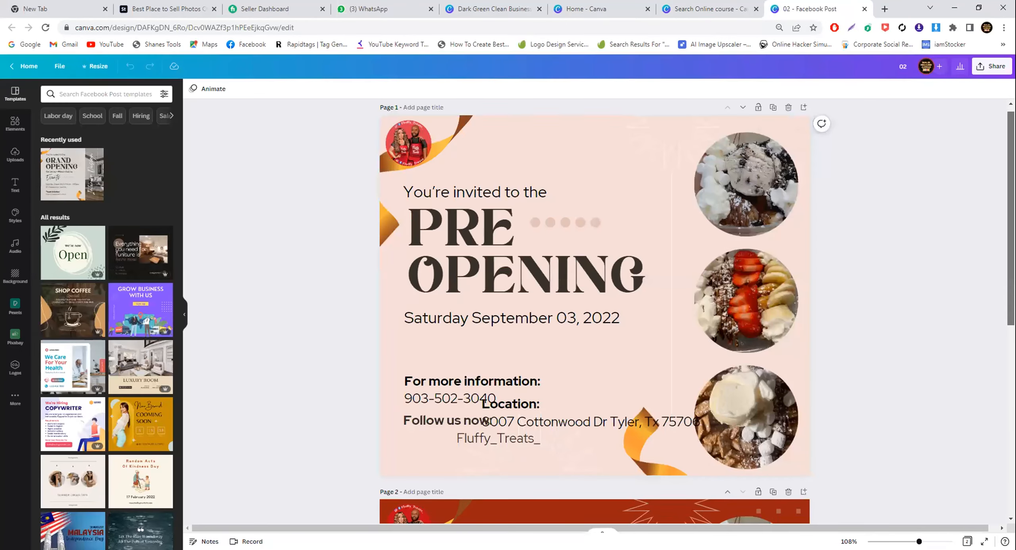
pyautogui.scroll(-4, 595, 310)
pyautogui.scroll(-5, 596, 310)
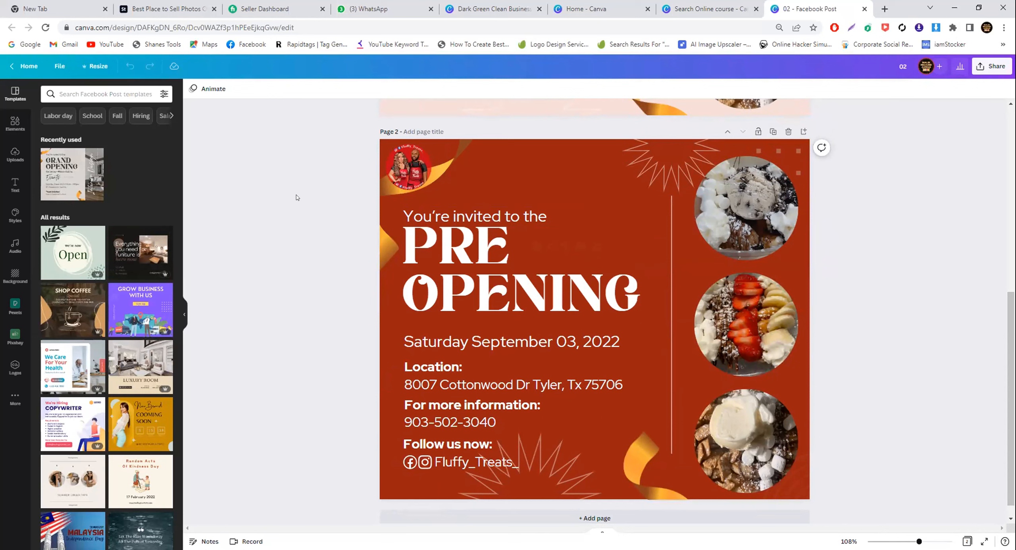
pyautogui.click(96, 155)
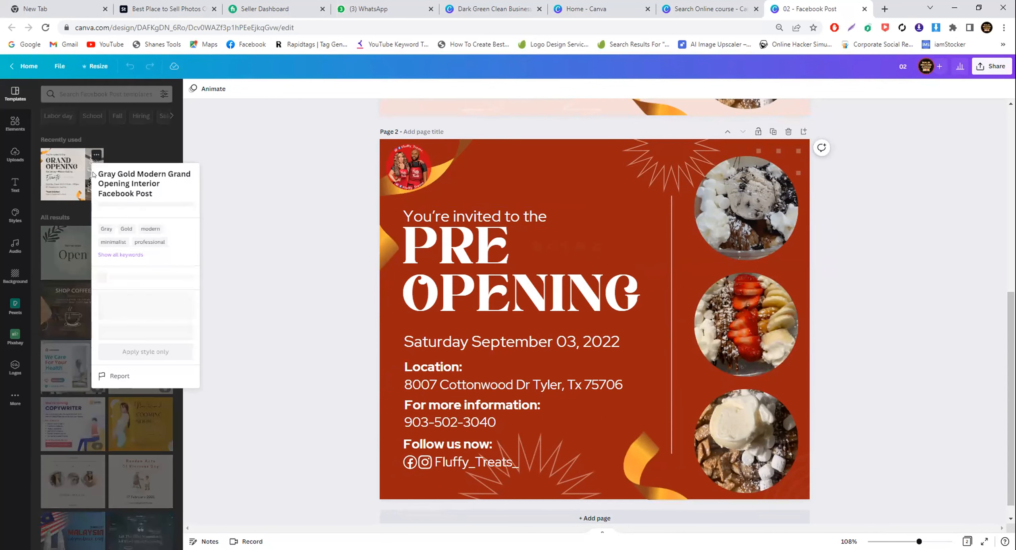
pyautogui.rightClick(56, 159)
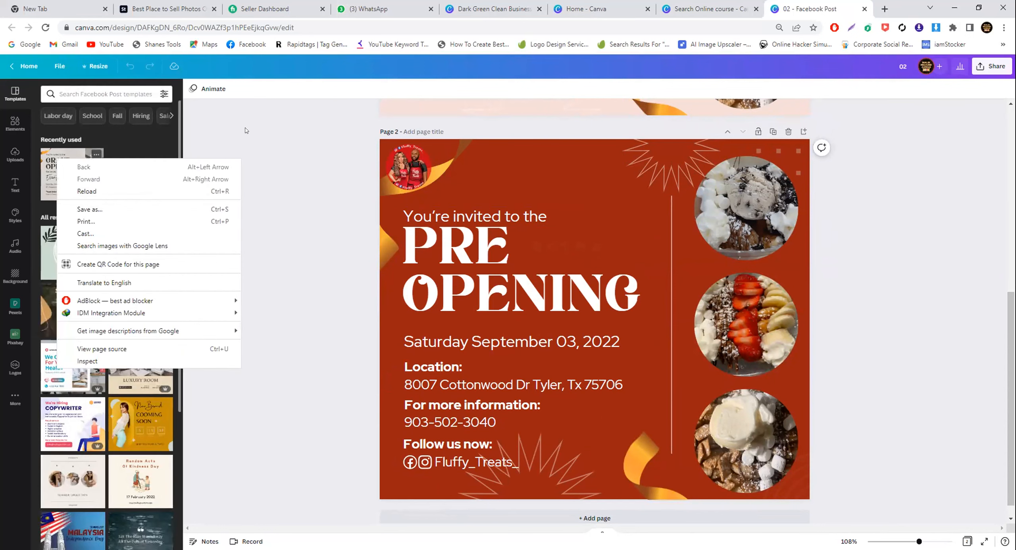
pyautogui.click(245, 130)
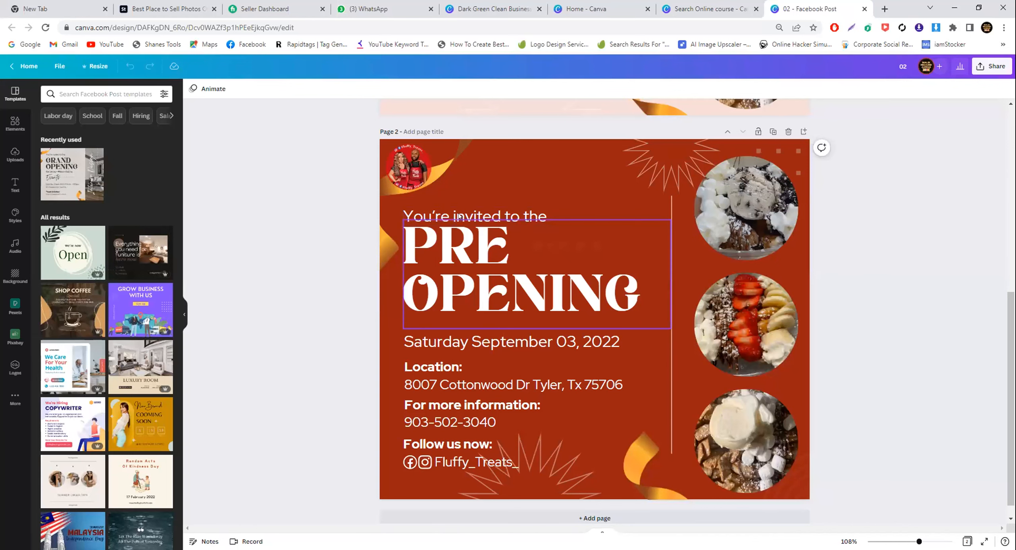
# Try applying the recently used Grand Opening template to page 2 of the post, and undo it.
pyautogui.click(70, 175)
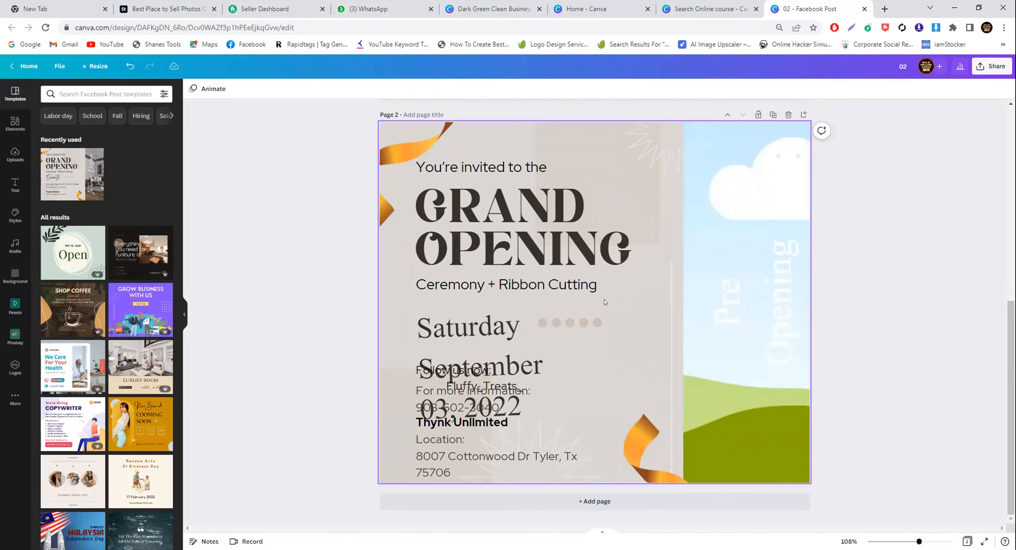
pyautogui.moveTo(1011, 409)
pyautogui.mouseDown()
pyautogui.moveTo(1011, 392)
pyautogui.moveTo(1011, 400)
pyautogui.mouseUp()
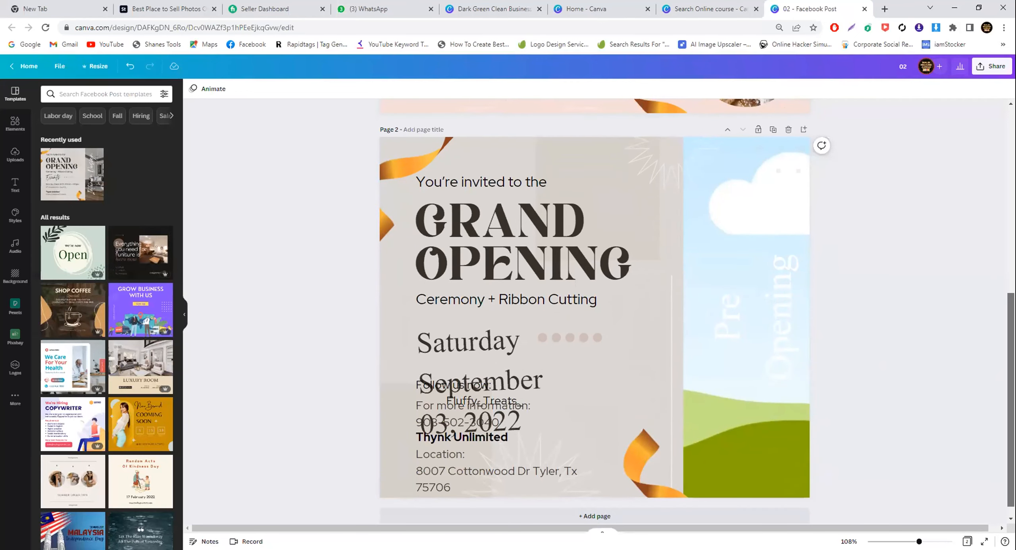
pyautogui.moveTo(1011, 400)
pyautogui.mouseDown()
pyautogui.moveTo(1011, 391)
pyautogui.moveTo(1010, 409)
pyautogui.mouseUp()
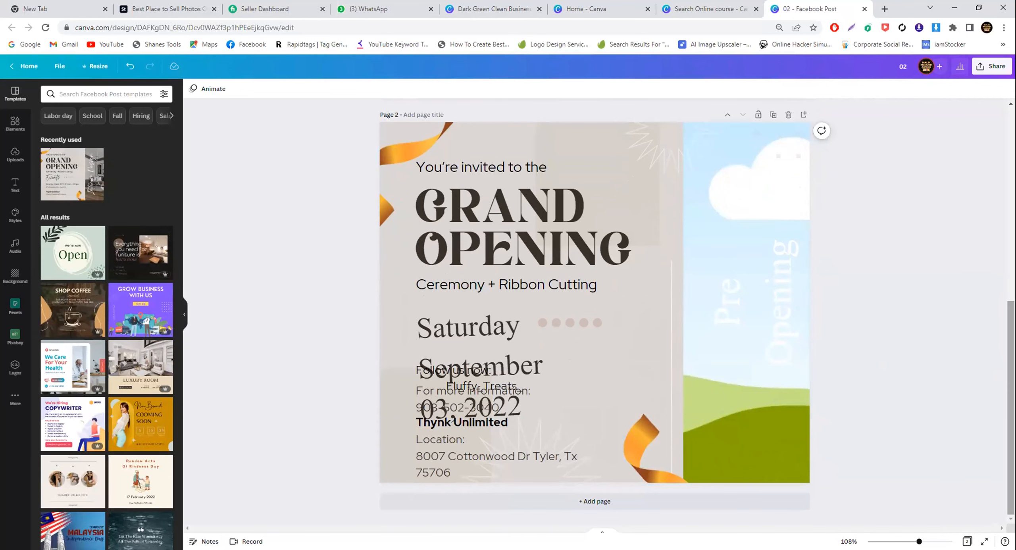
pyautogui.moveTo(1011, 408)
pyautogui.mouseDown()
pyautogui.moveTo(1011, 215)
pyautogui.moveTo(1011, 413)
pyautogui.moveTo(1011, 401)
pyautogui.mouseUp()
pyautogui.hotkey('ctrl', 'z')
# Add a new page after the red "Pre Opening" page and apply the Gray Gold Modern Grand Opening template to it.
pyautogui.click(804, 132)
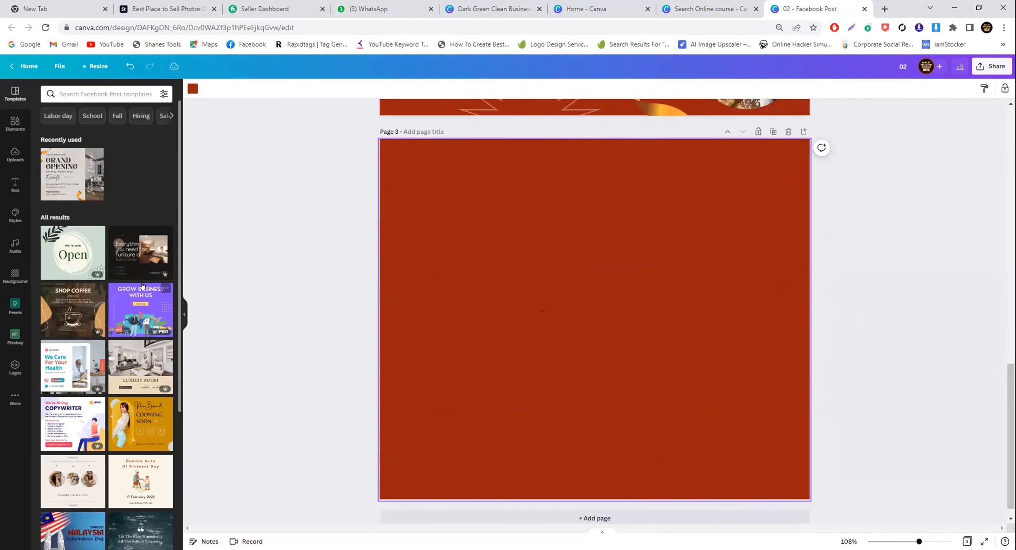
pyautogui.moveTo(64, 177); pyautogui.dragTo(338, 228)
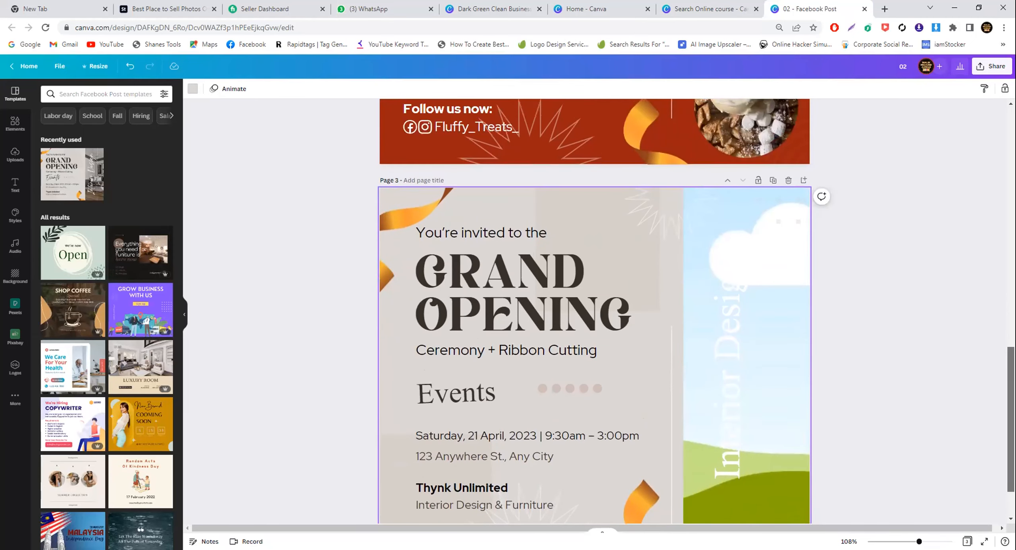
# Compare the red "Pre Opening" page with the original Grand Opening template on page 3.
pyautogui.moveTo(1011, 419); pyautogui.dragTo(1011, 310)
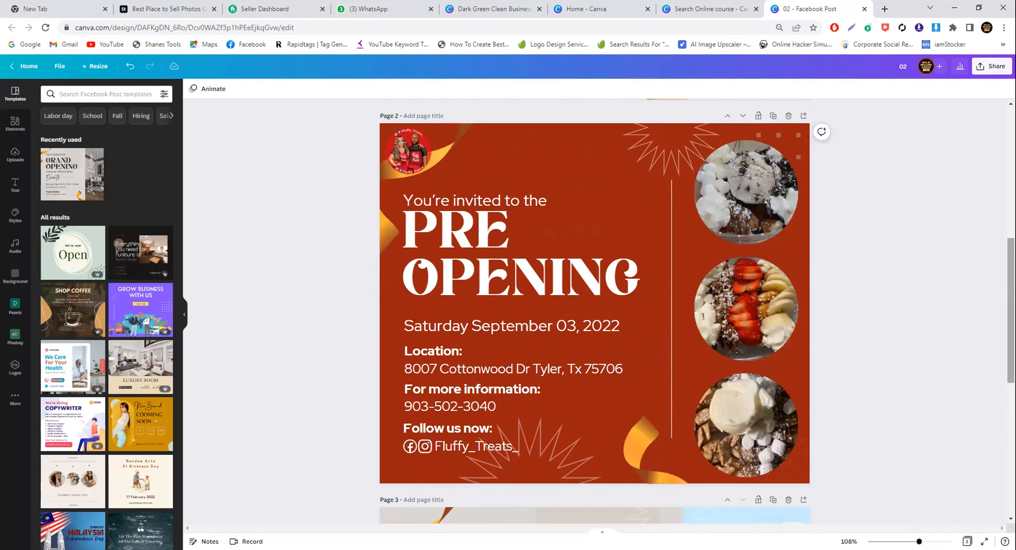
pyautogui.scroll(-6, 942, 415)
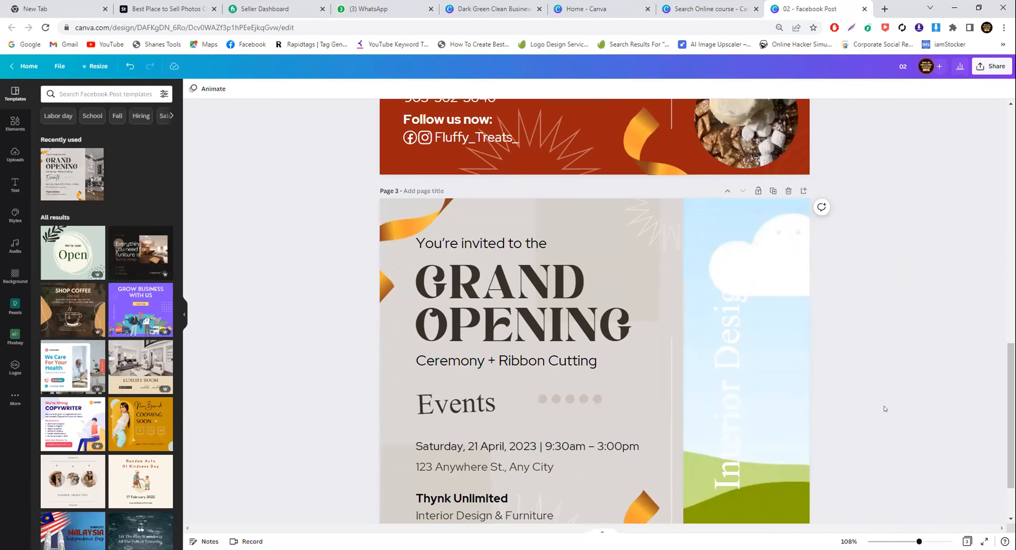
pyautogui.scroll(1, 886, 409)
pyautogui.scroll(-1, 697, 311)
pyautogui.scroll(-1, 595, 311)
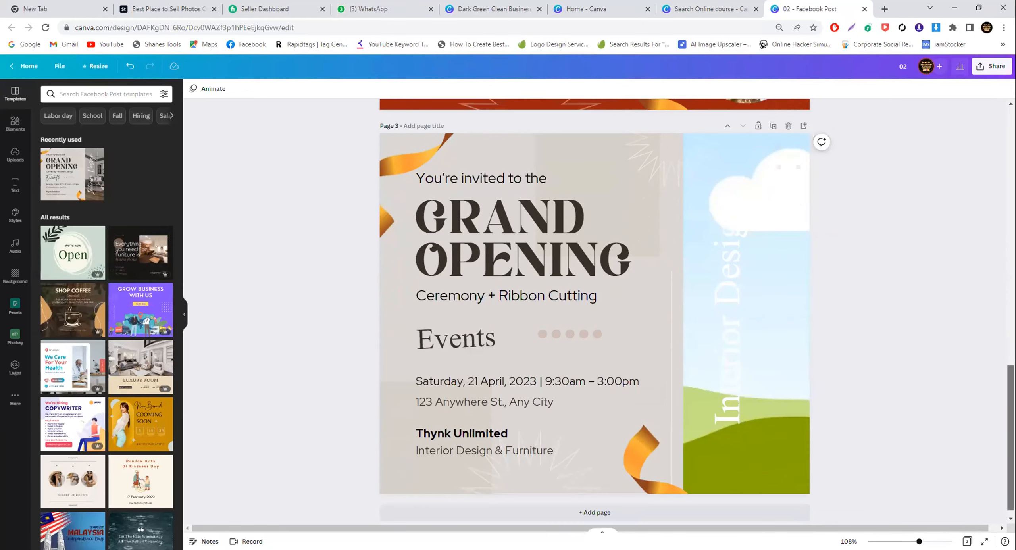
pyautogui.scroll(-1, 697, 311)
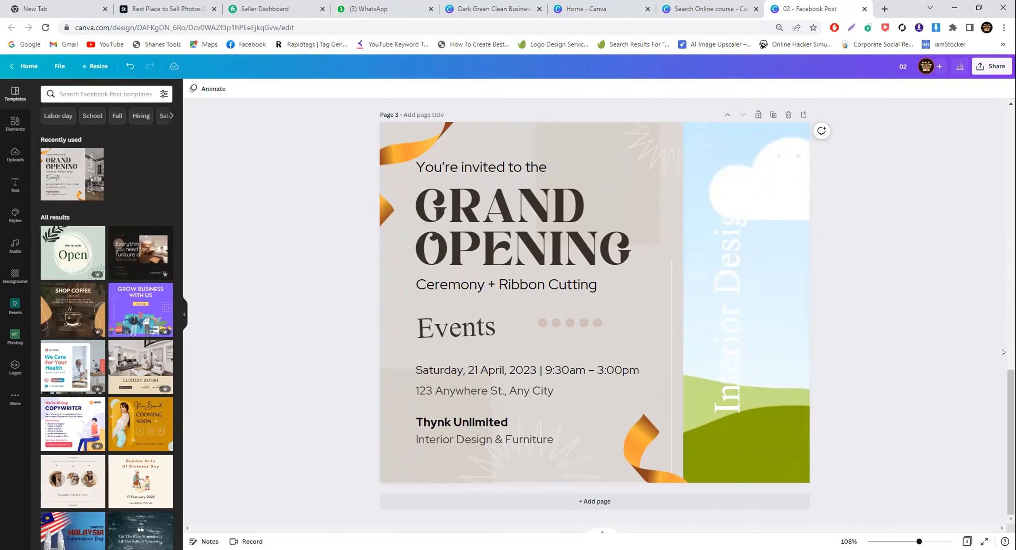
pyautogui.scroll(1, 1004, 352)
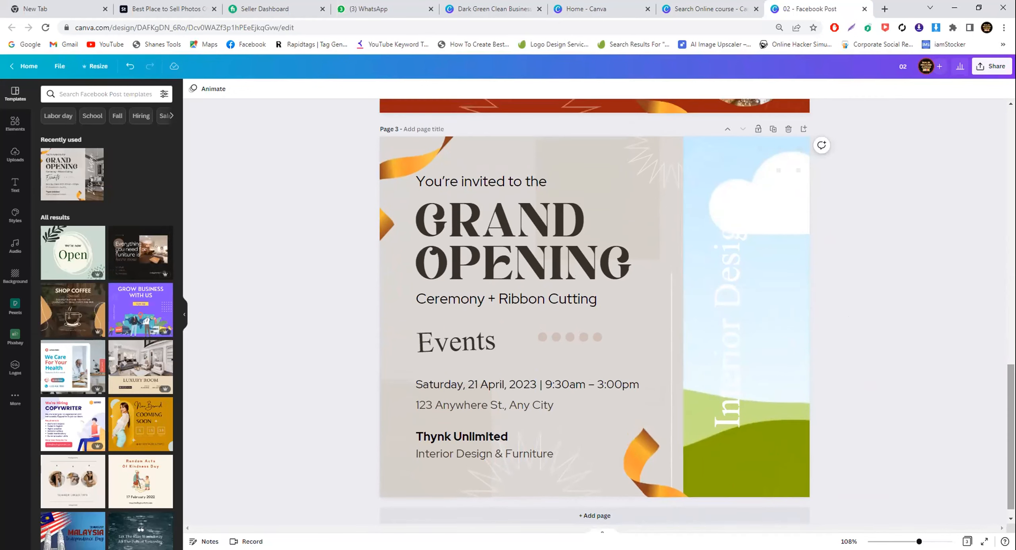
pyautogui.moveTo(1011, 382); pyautogui.dragTo(1011, 241)
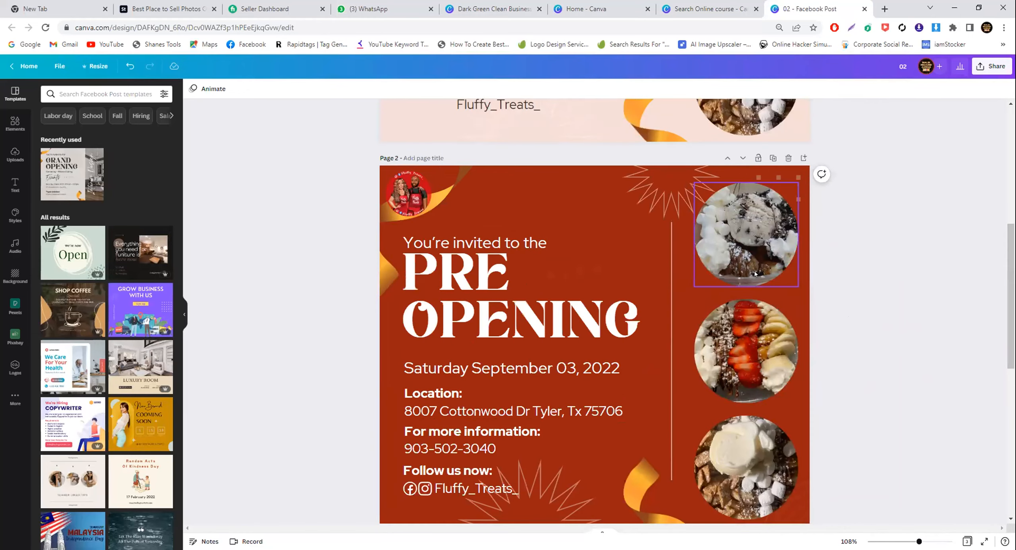
pyautogui.moveTo(1011, 296); pyautogui.dragTo(1011, 324)
pyautogui.moveTo(1011, 374); pyautogui.dragTo(1011, 490)
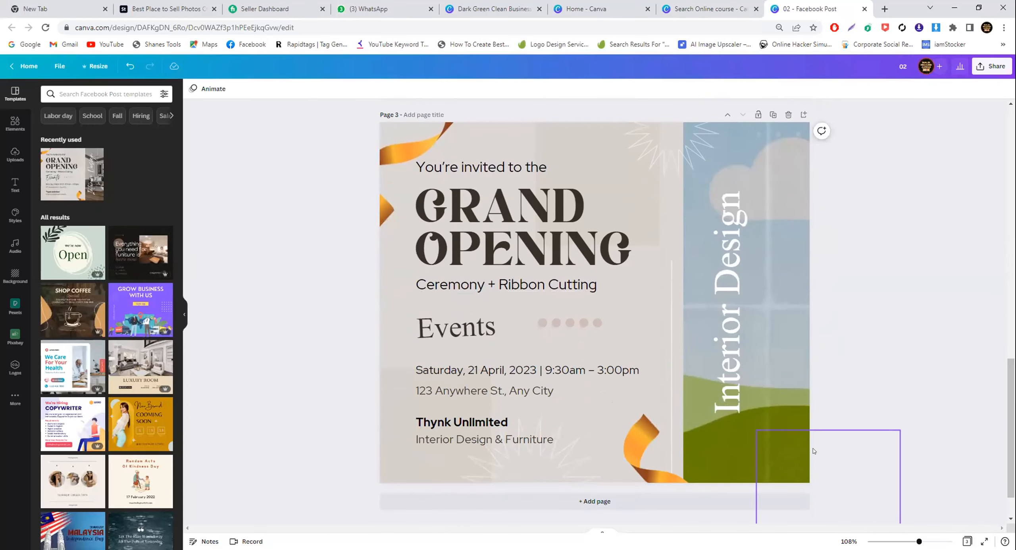
pyautogui.moveTo(1010, 437); pyautogui.dragTo(1010, 361)
pyautogui.scroll(2, 595, 310)
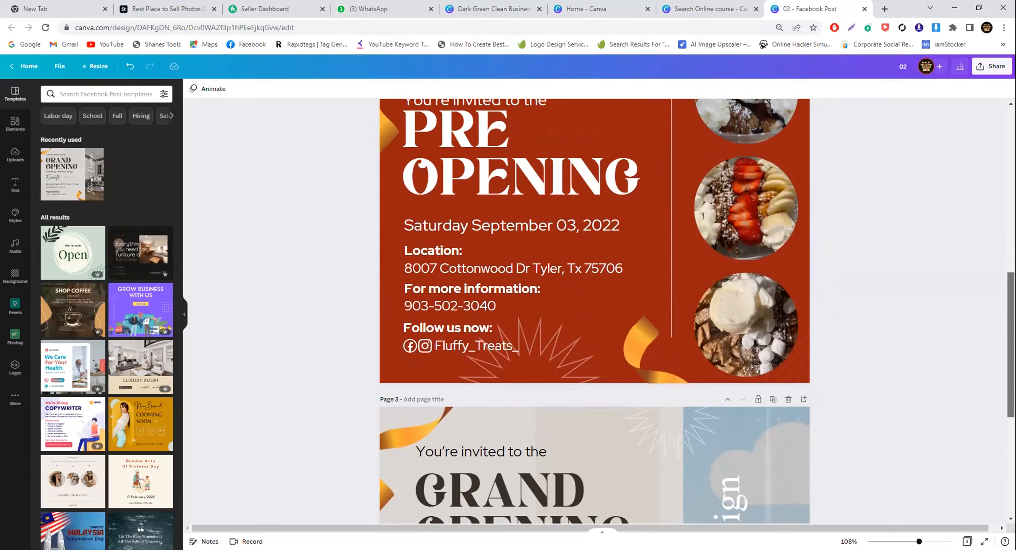
# Open the Projects page from Canva's home page and return to the "02" Facebook post.
pyautogui.click(596, 9)
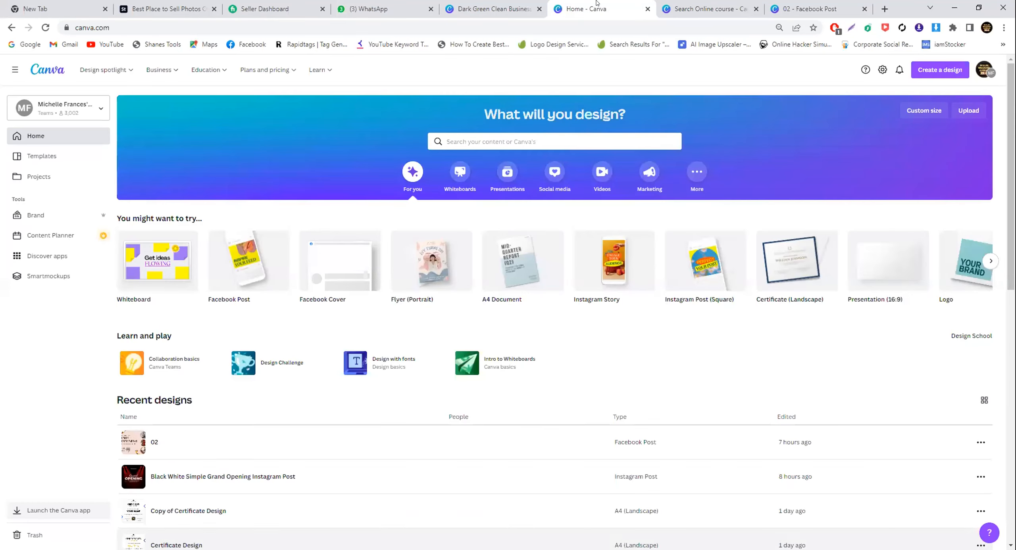
pyautogui.click(46, 181)
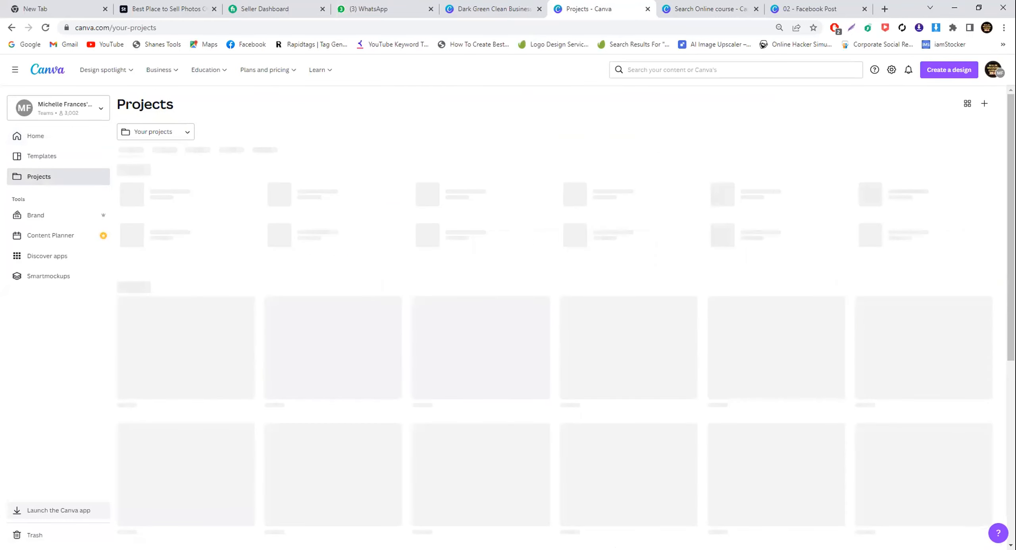
pyautogui.click(740, 6)
pyautogui.click(779, 3)
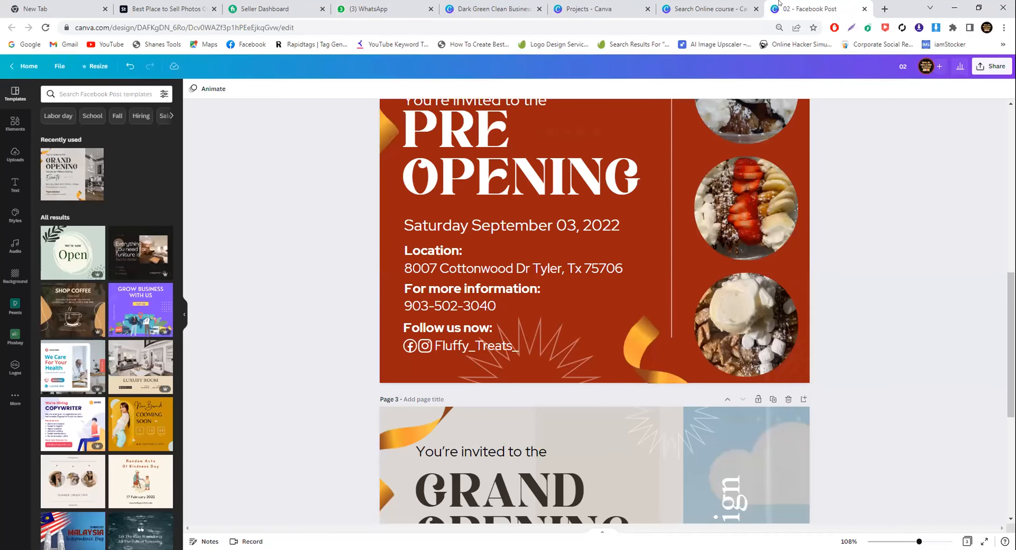
# Delete the vertical "Interior Design" text and the tall landscape picture frame behind it from page 3.
pyautogui.scroll(4, 873, 207)
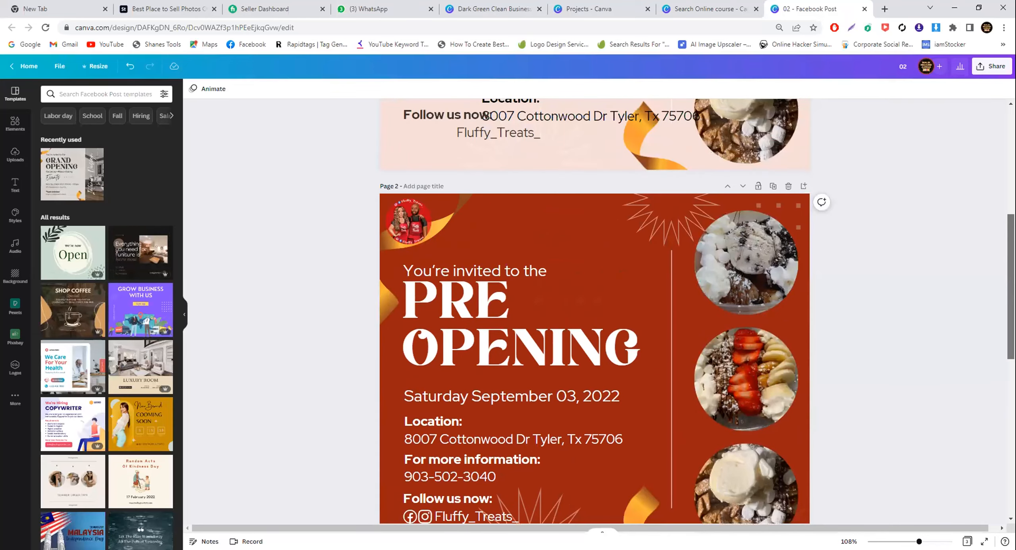
pyautogui.scroll(-3, 1001, 327)
pyautogui.scroll(-7, 1001, 328)
pyautogui.click(762, 261)
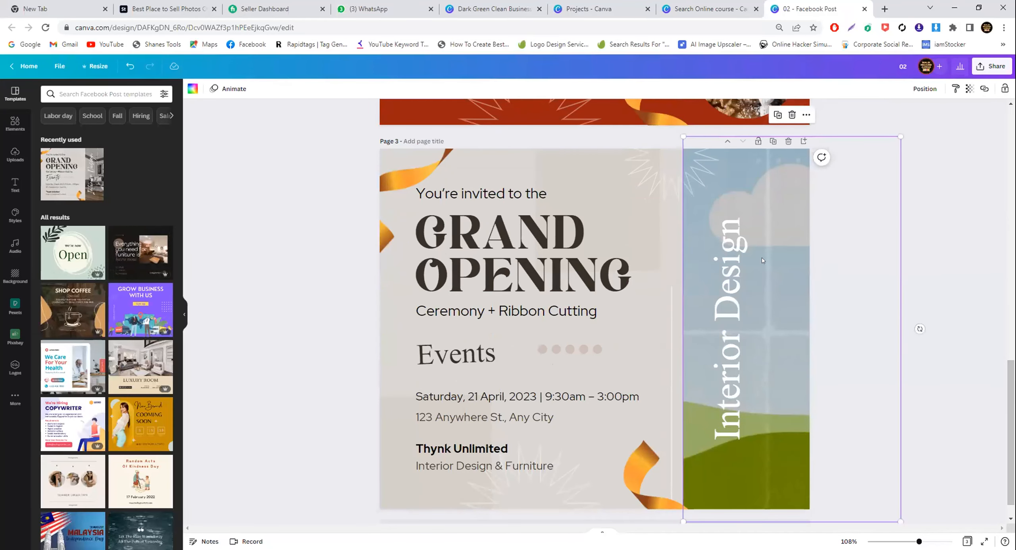
pyautogui.click(723, 262)
pyautogui.press('Delete')
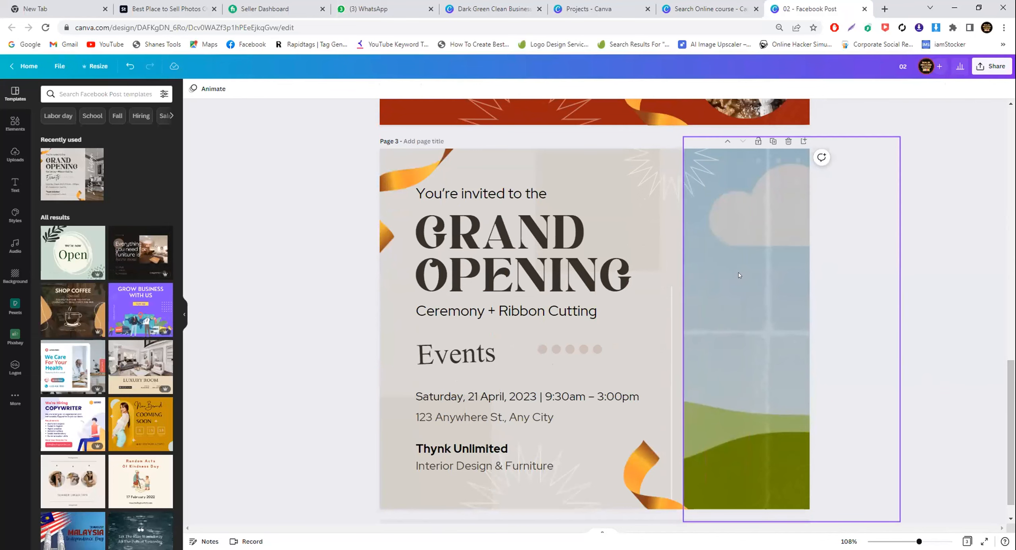
pyautogui.press('Delete')
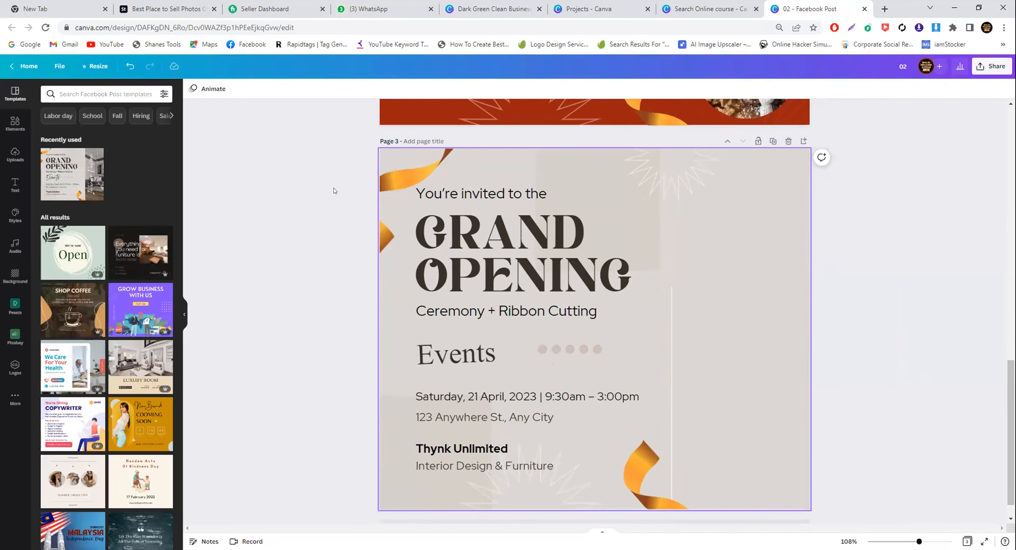
# Search the design elements for "Frame" and check how the round photos are arranged on page 2.
pyautogui.click(13, 123)
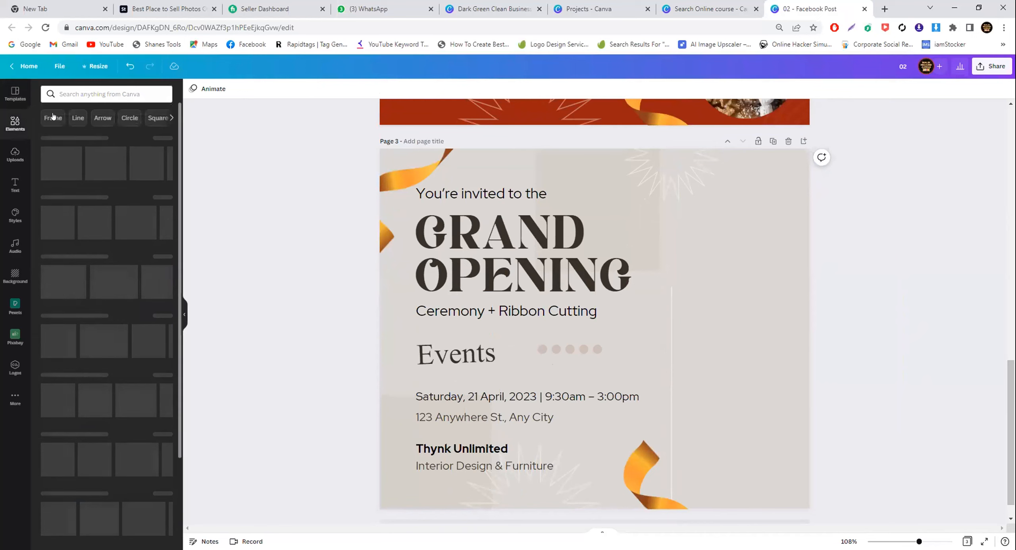
pyautogui.click(43, 118)
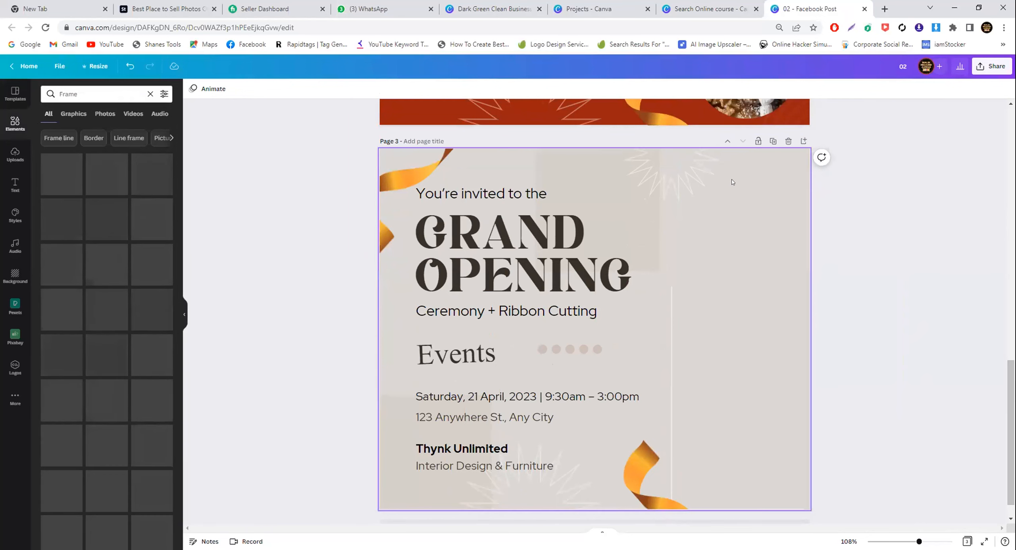
pyautogui.scroll(2, 733, 182)
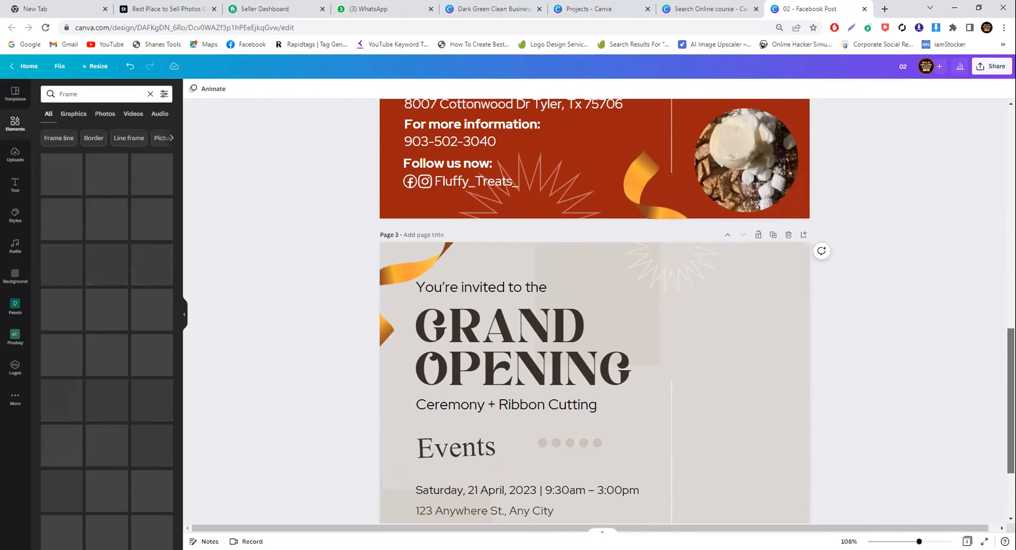
pyautogui.scroll(2, 595, 311)
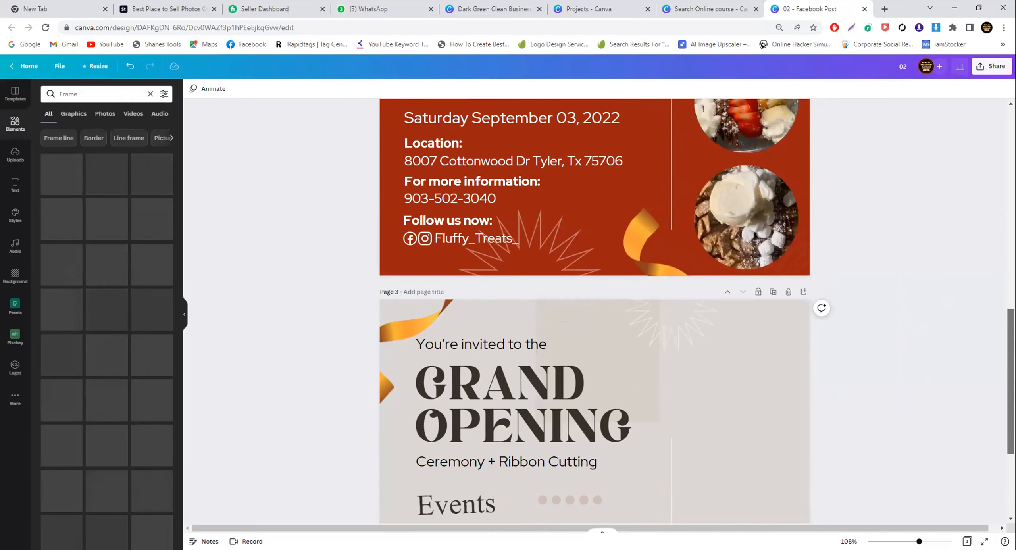
pyautogui.scroll(1, 595, 311)
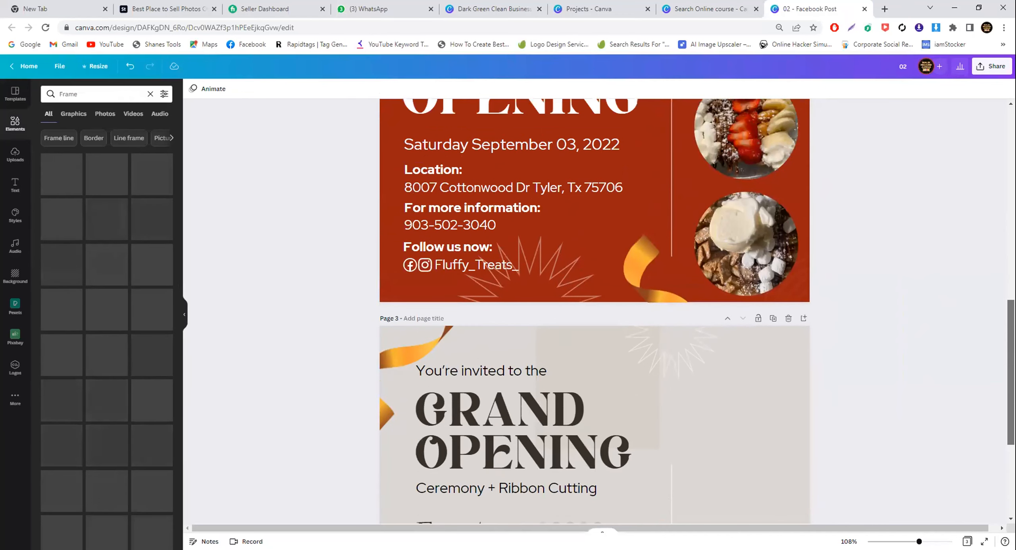
pyautogui.scroll(-3, 595, 311)
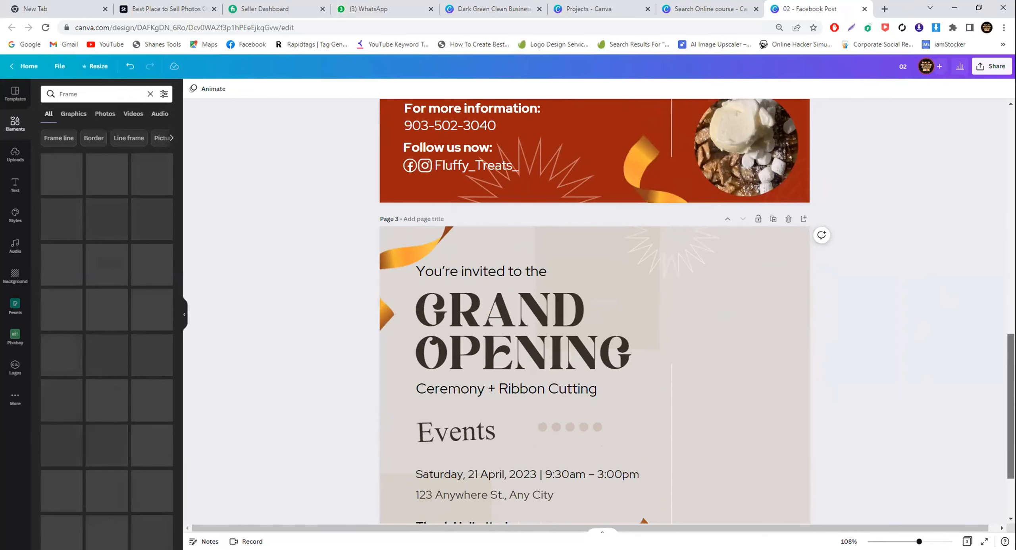
pyautogui.scroll(8, 595, 311)
pyautogui.scroll(-2, 595, 311)
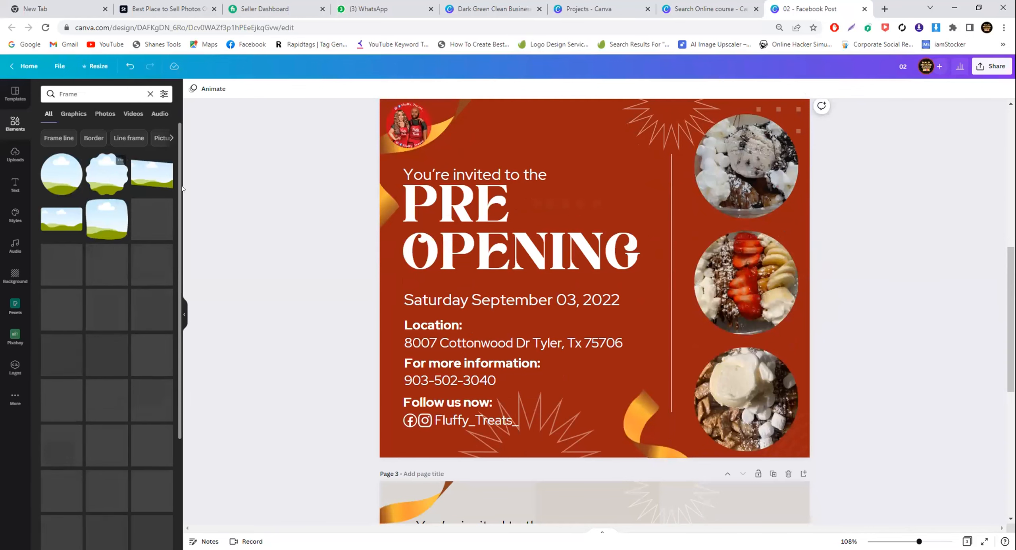
pyautogui.scroll(-3, 272, 163)
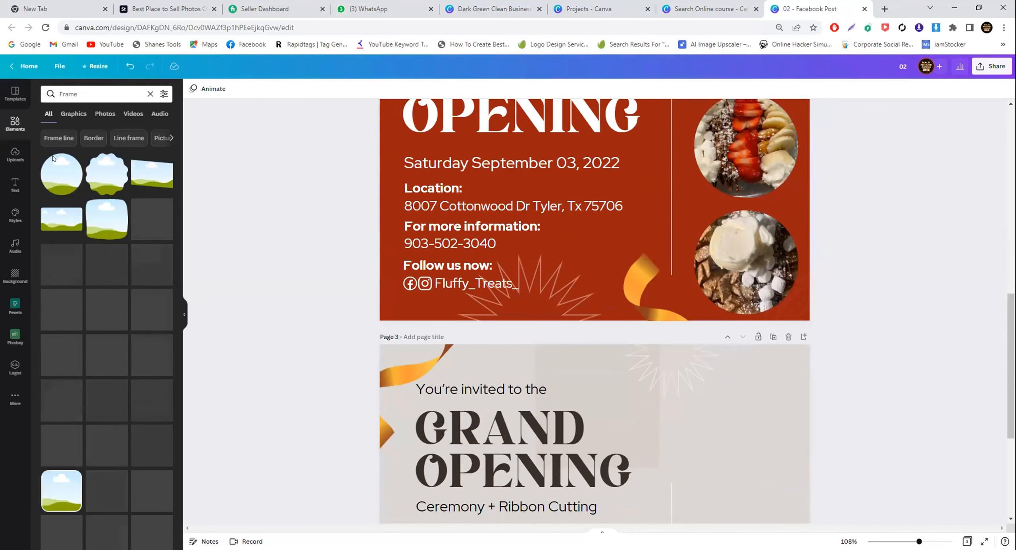
# Place two scaled-down scalloped picture frames, one above the other, in the empty area on the right of page 3.
pyautogui.click(92, 177)
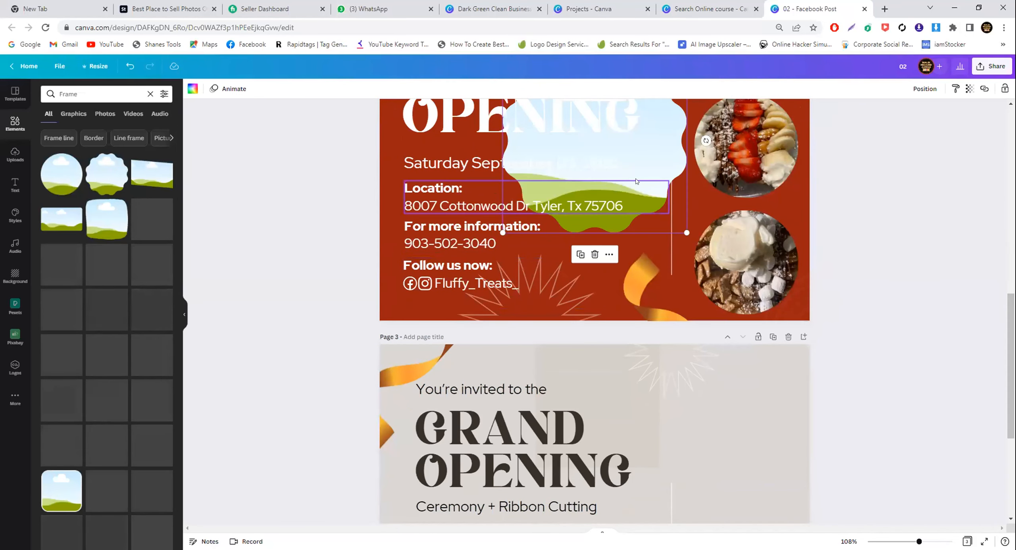
pyautogui.press('Delete')
pyautogui.click(715, 437)
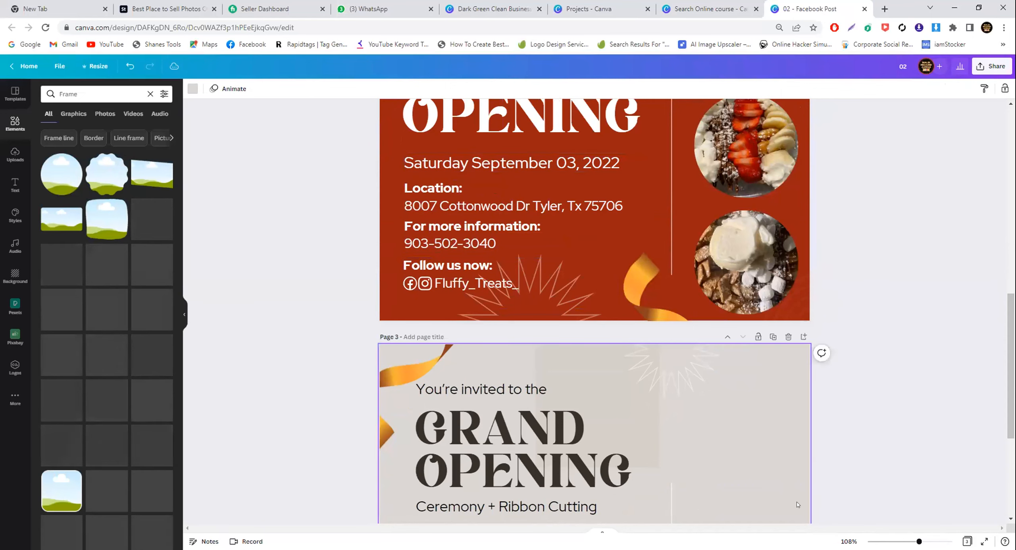
pyautogui.scroll(-2, 714, 437)
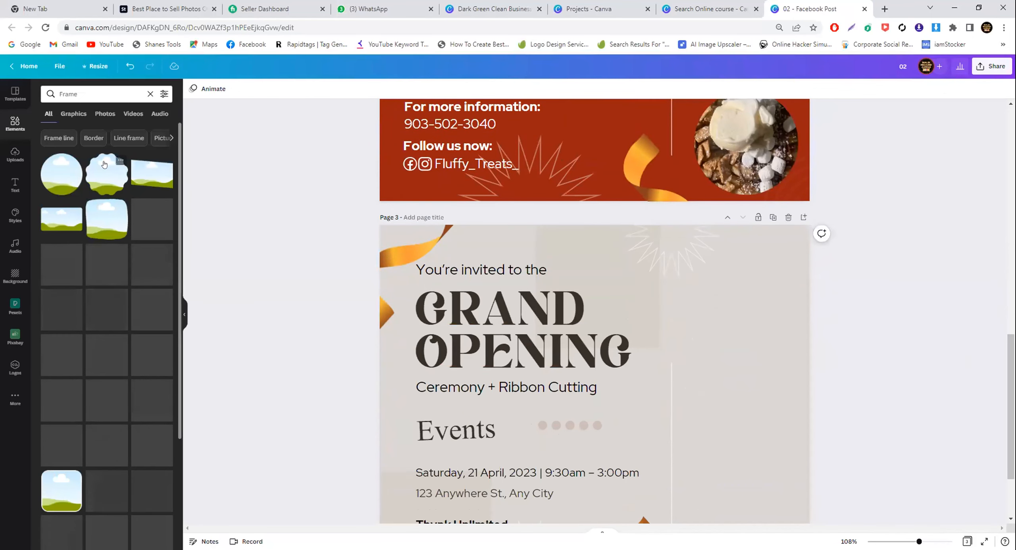
pyautogui.click(107, 174)
pyautogui.moveTo(687, 314); pyautogui.dragTo(611, 390)
pyautogui.moveTo(595, 434); pyautogui.dragTo(775, 420)
pyautogui.scroll(-3, 711, 319)
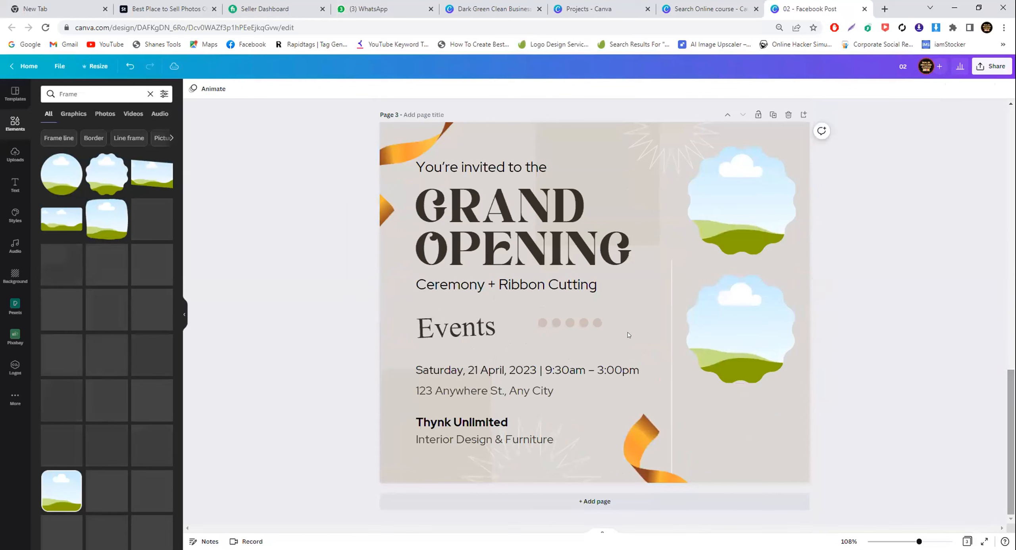
# Duplicate the lower scalloped frame beneath itself on page 3, scale down all three frames together and position the column beside the vertical line.
pyautogui.moveTo(711, 318); pyautogui.dragTo(710, 447)
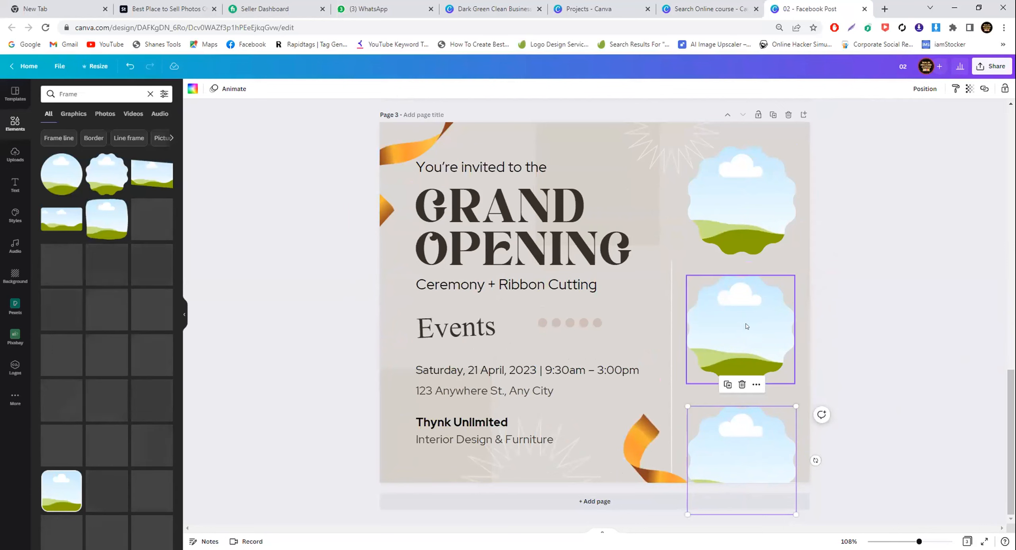
pyautogui.keyDown('shift'); pyautogui.click(746, 327); pyautogui.keyUp('shift')
pyautogui.keyDown('shift'); pyautogui.click(745, 159); pyautogui.keyUp('shift')
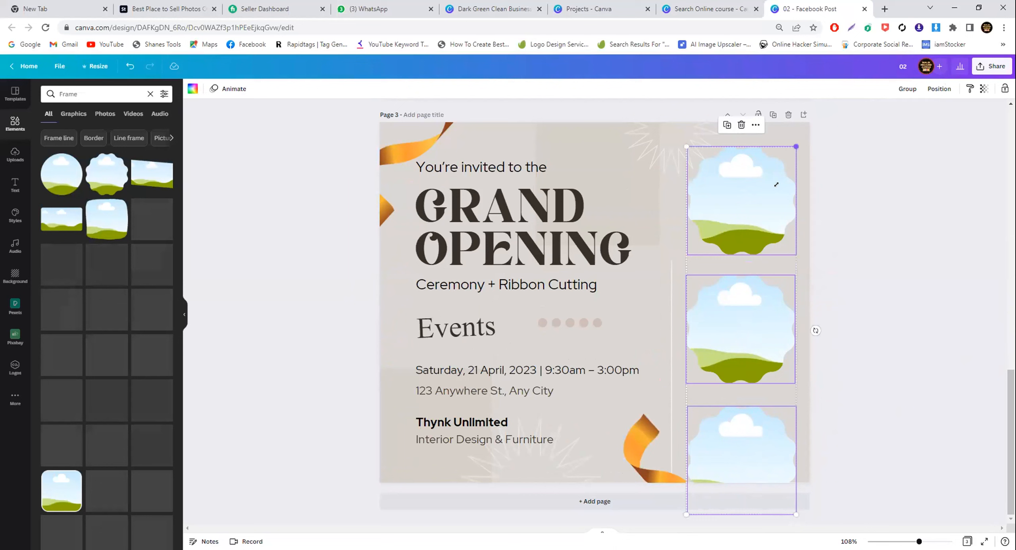
pyautogui.moveTo(797, 147); pyautogui.dragTo(772, 226)
pyautogui.moveTo(745, 277); pyautogui.dragTo(755, 210)
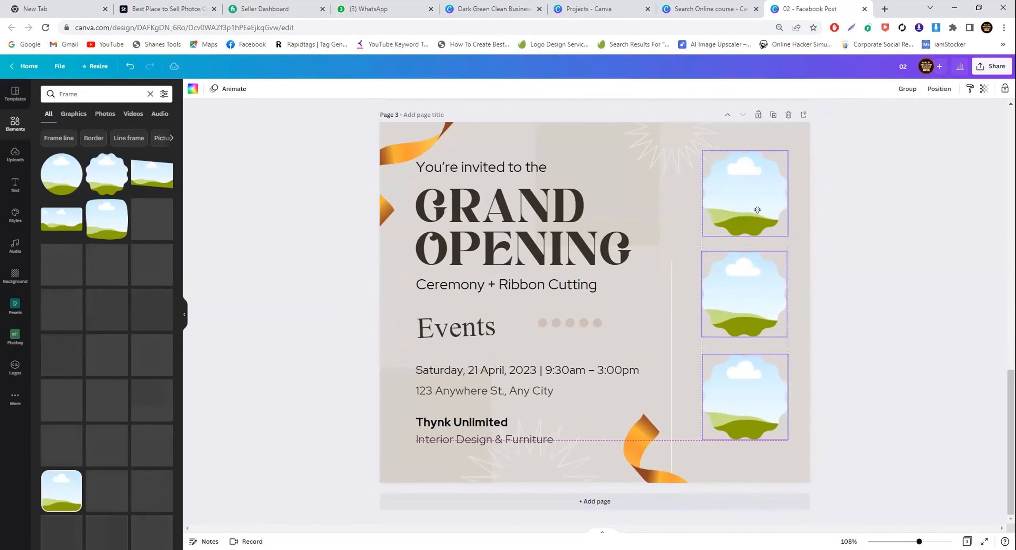
pyautogui.click(851, 248)
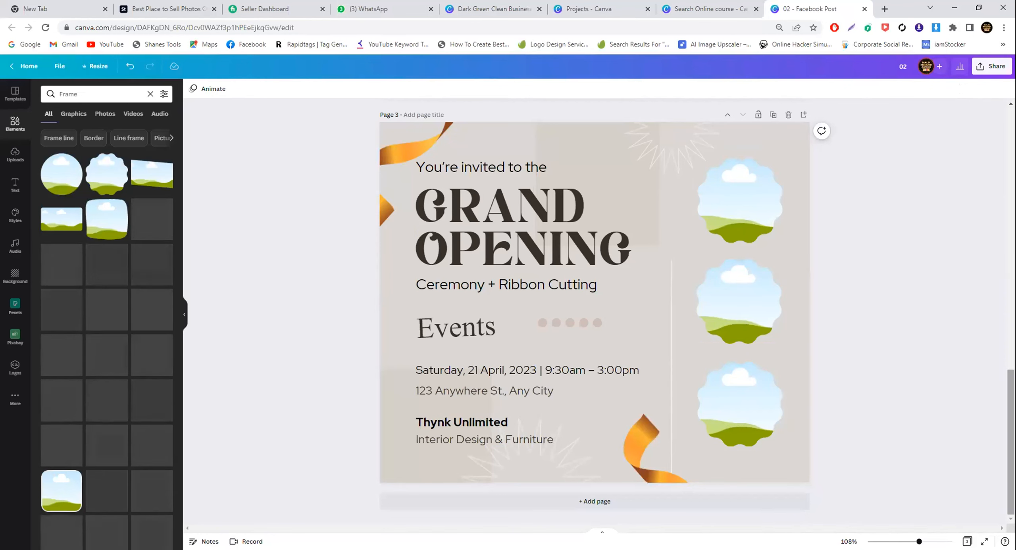
pyautogui.click(723, 218)
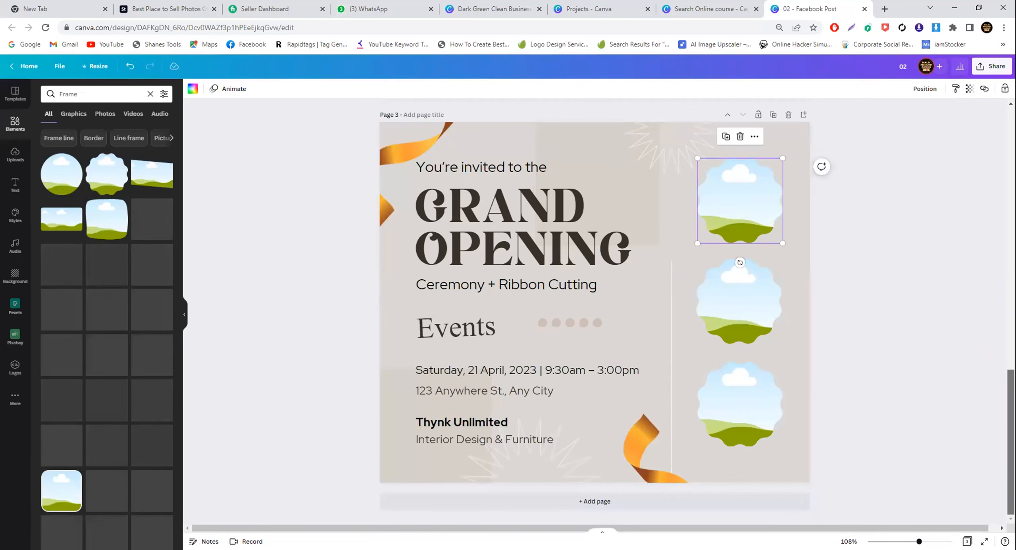
# Compare with the round photo layout on page 2, and open the blue and green 3D illustrated Online Course template from the online course search results.
pyautogui.scroll(5, 999, 308)
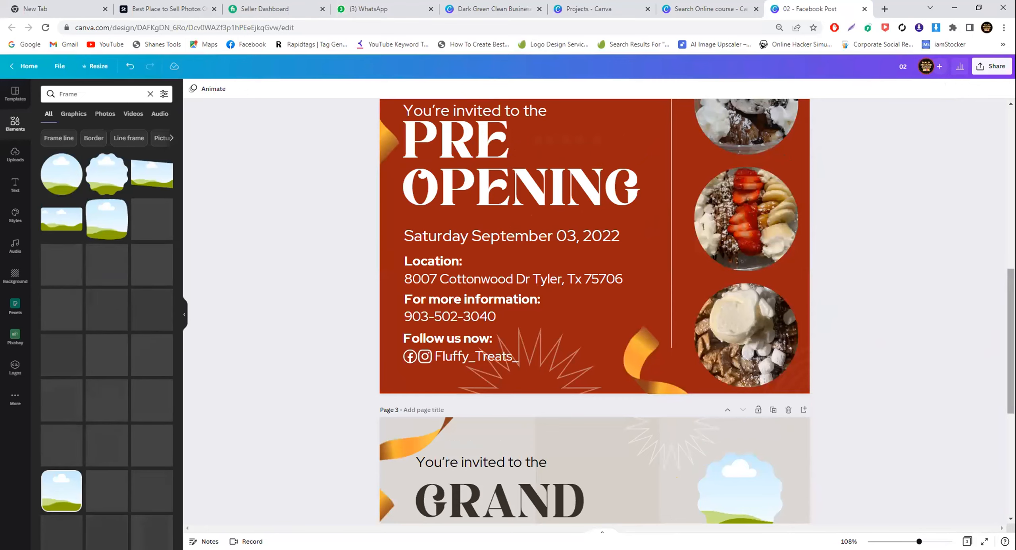
pyautogui.scroll(2, 999, 308)
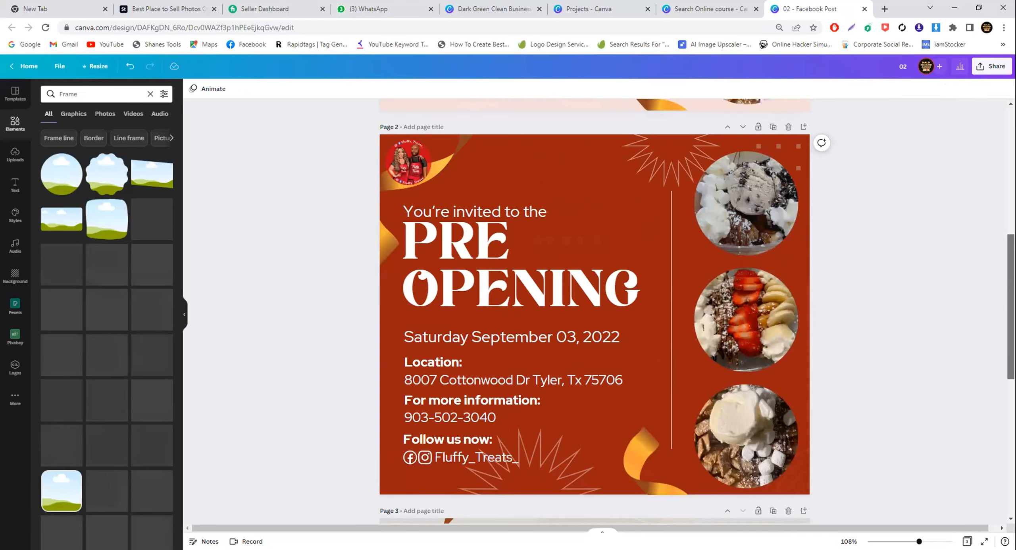
pyautogui.scroll(6, 596, 312)
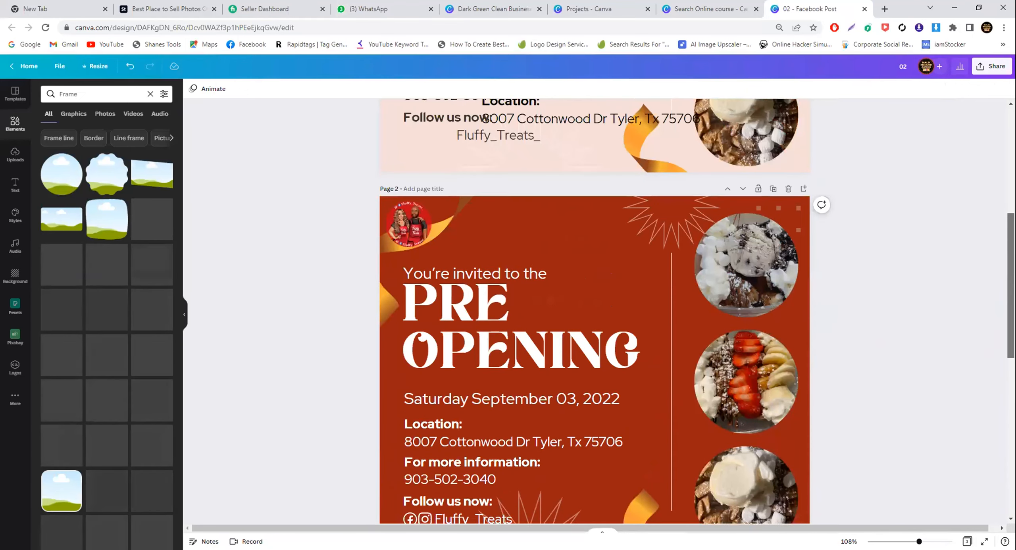
pyautogui.click(687, 3)
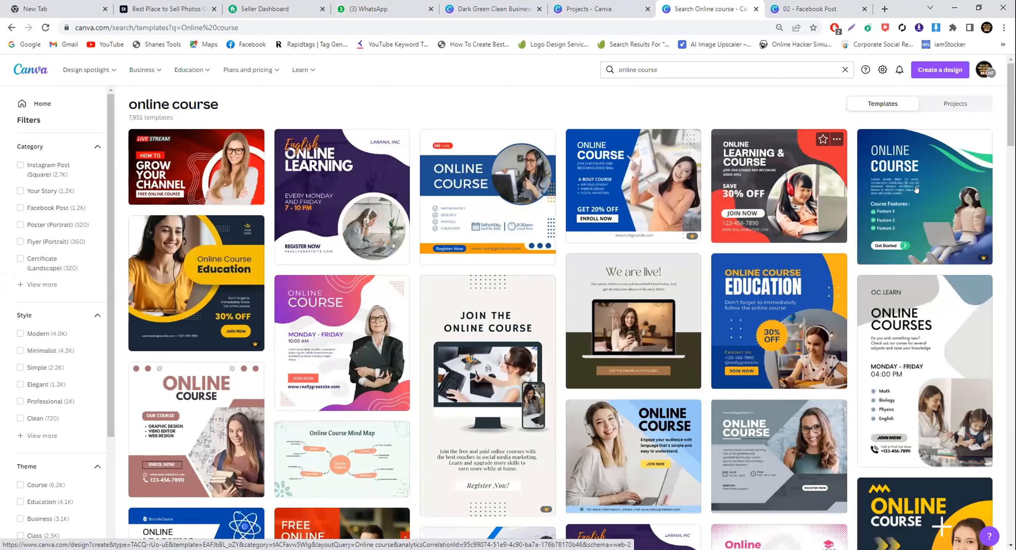
pyautogui.click(900, 190)
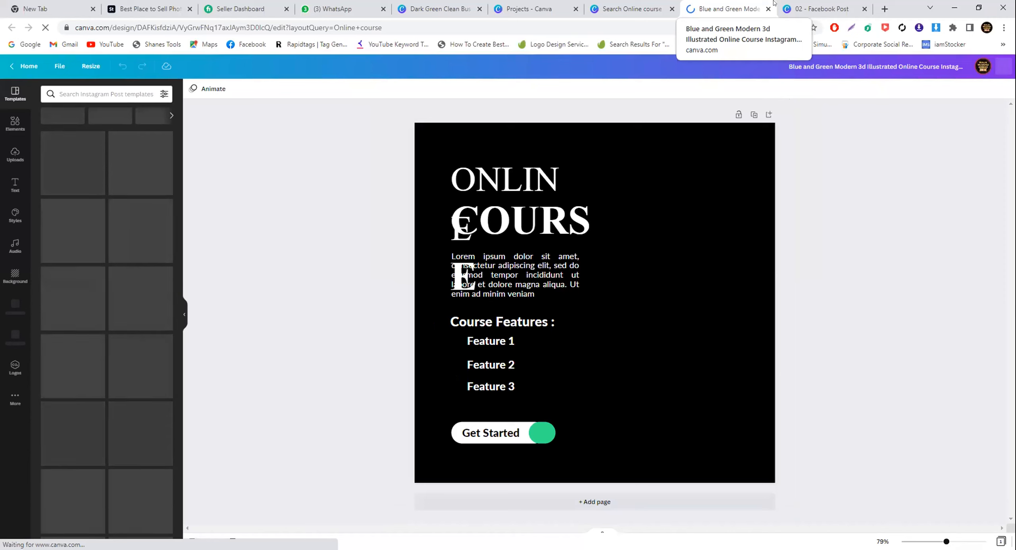
pyautogui.click(807, 2)
pyautogui.click(715, 5)
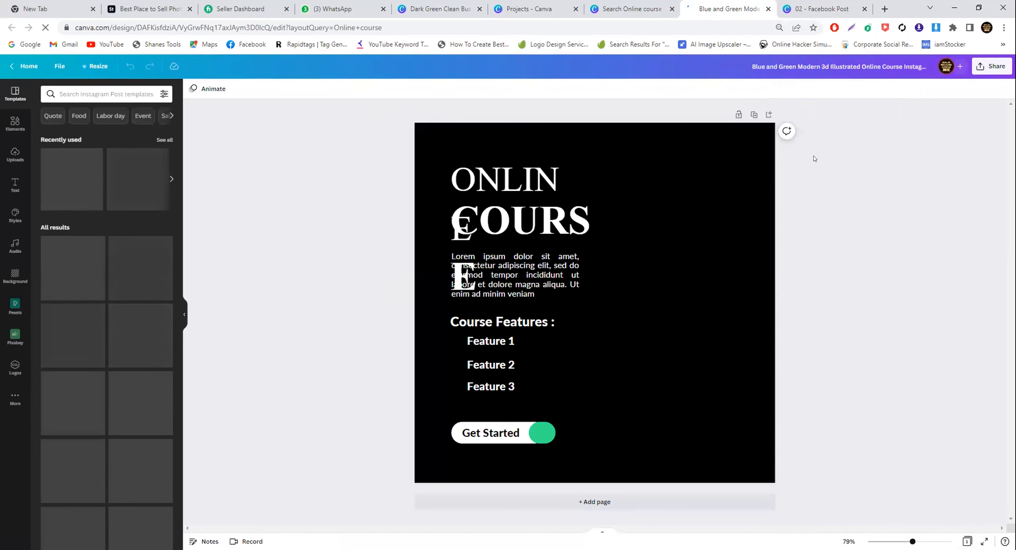
pyautogui.click(795, 3)
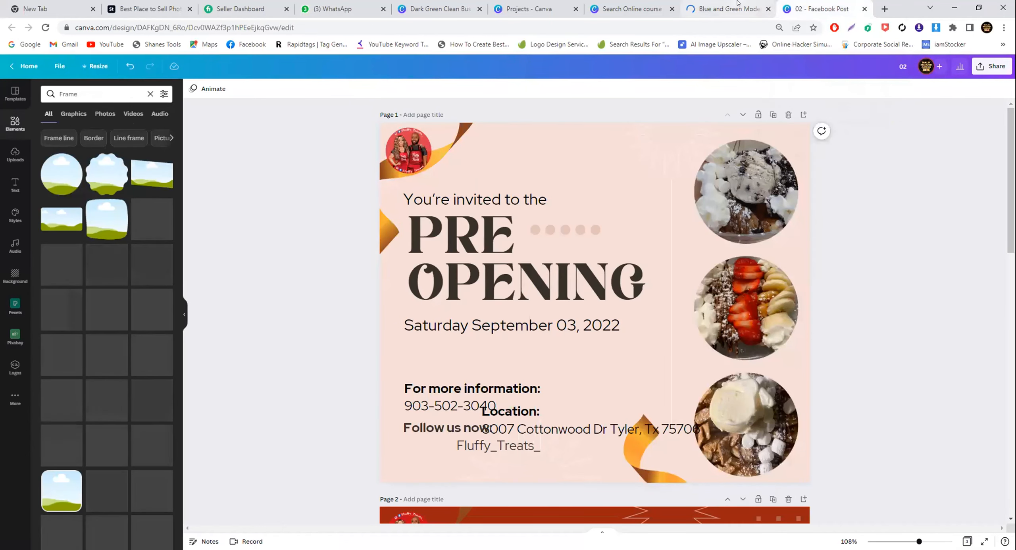
pyautogui.click(747, 9)
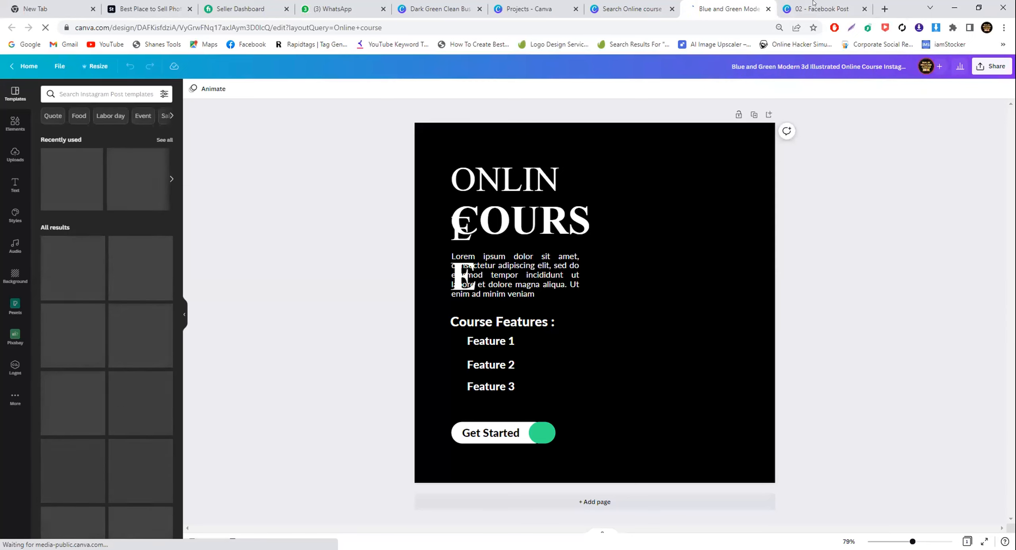
pyautogui.click(656, 4)
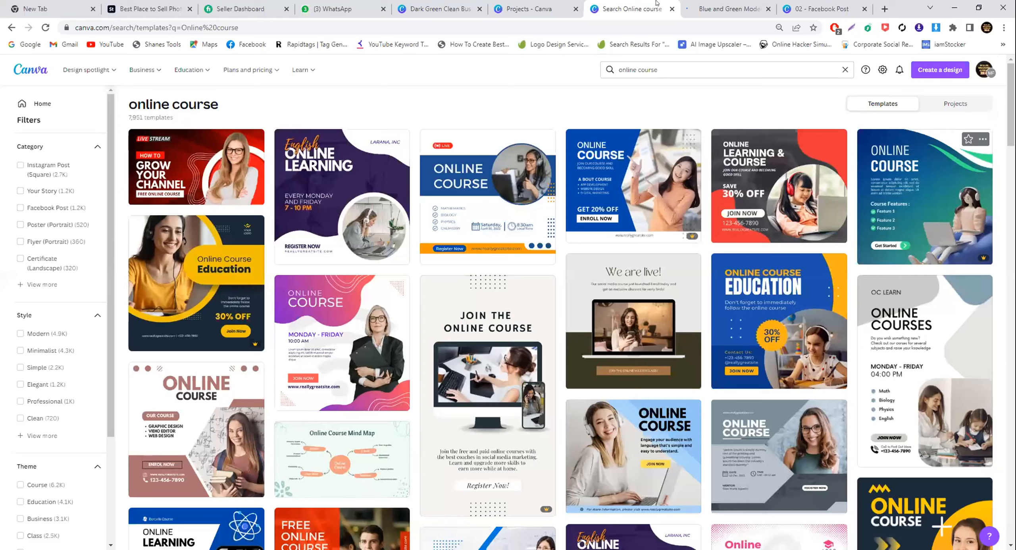
pyautogui.click(711, 3)
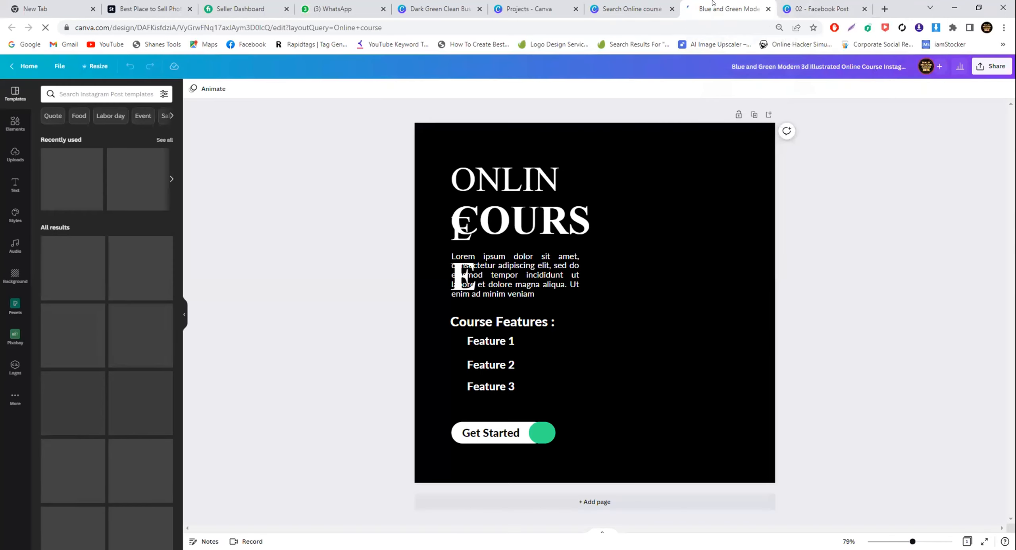
pyautogui.click(813, 5)
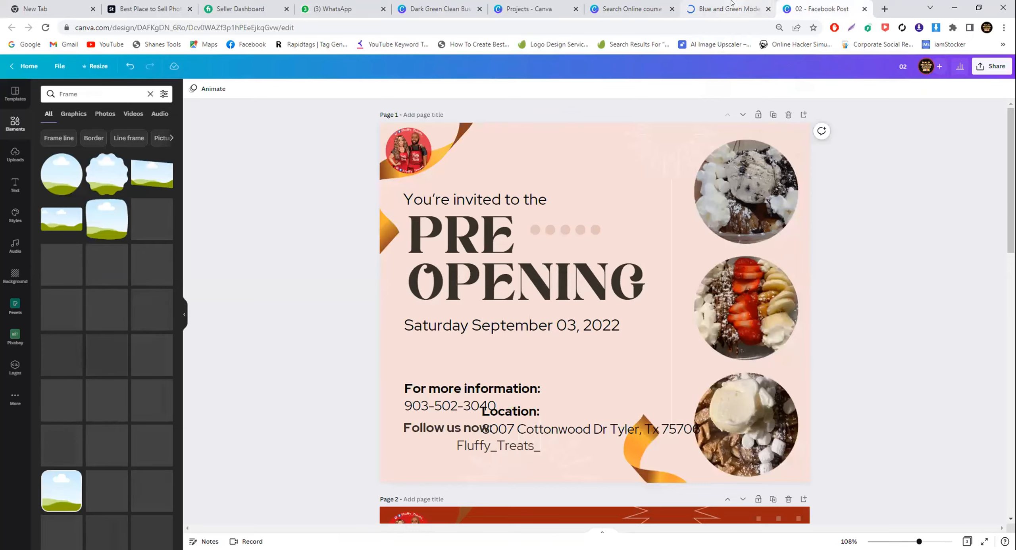
pyautogui.click(732, 4)
pyautogui.click(817, 5)
pyautogui.click(725, 3)
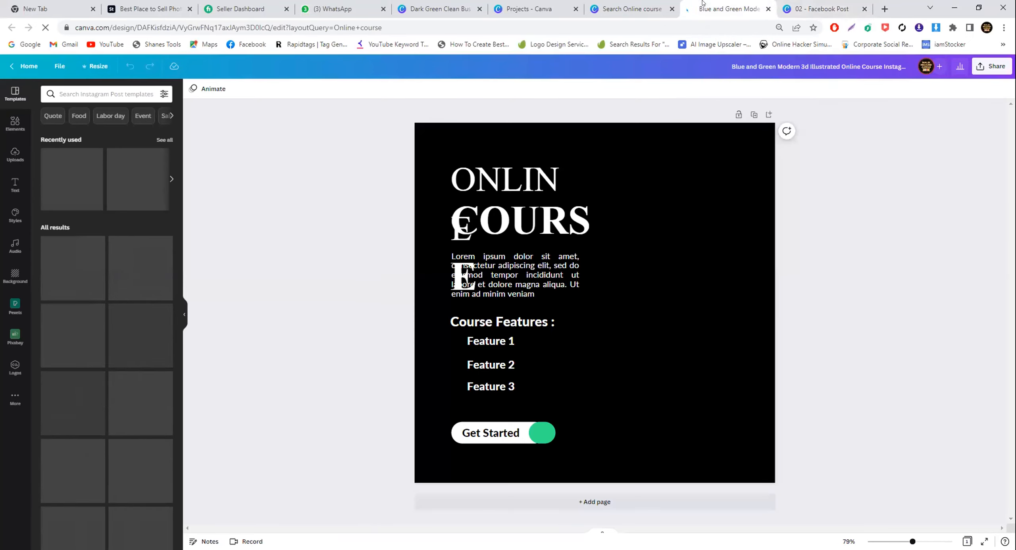
# Browse the first rows of the online course template results.
pyautogui.click(594, 3)
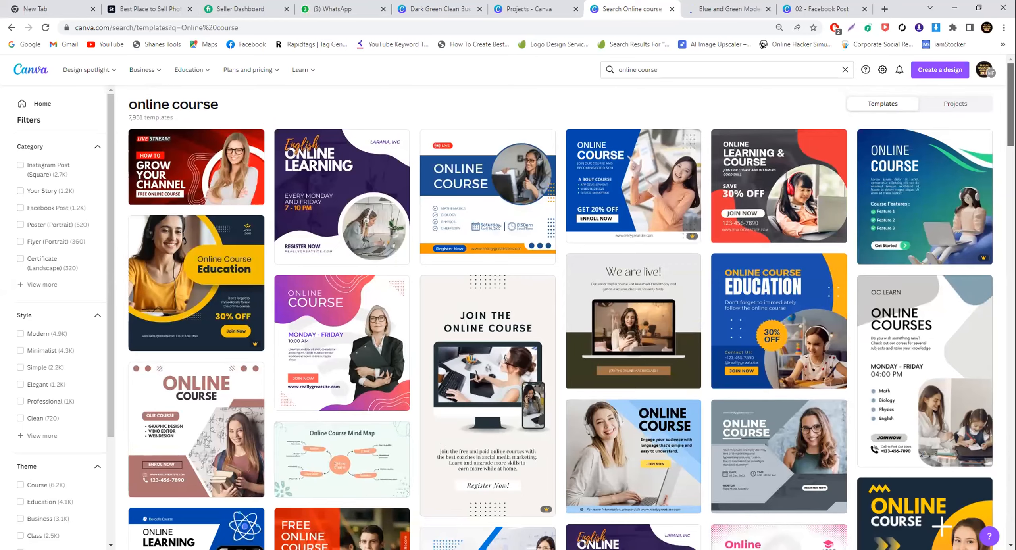
pyautogui.scroll(-1, 560, 318)
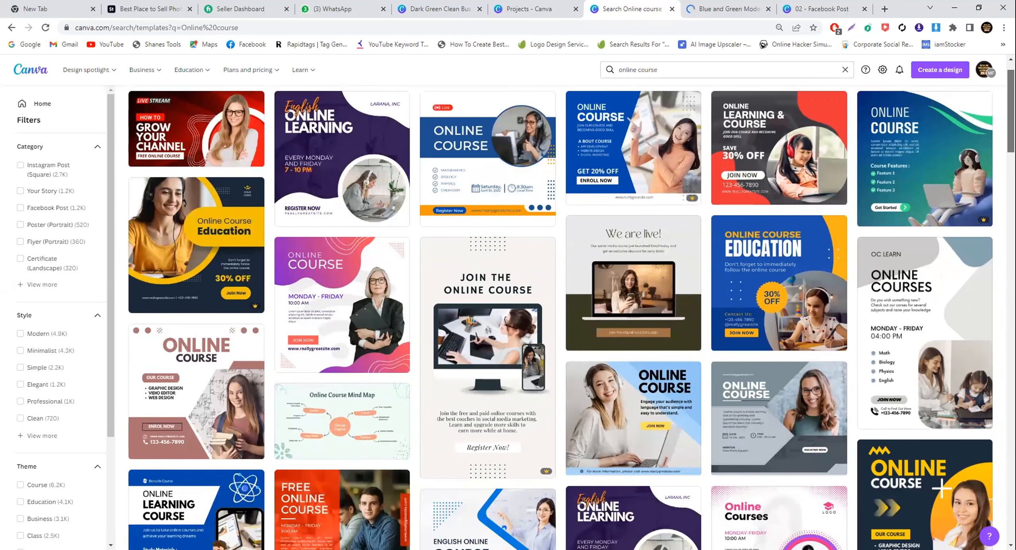
pyautogui.scroll(-3, 560, 318)
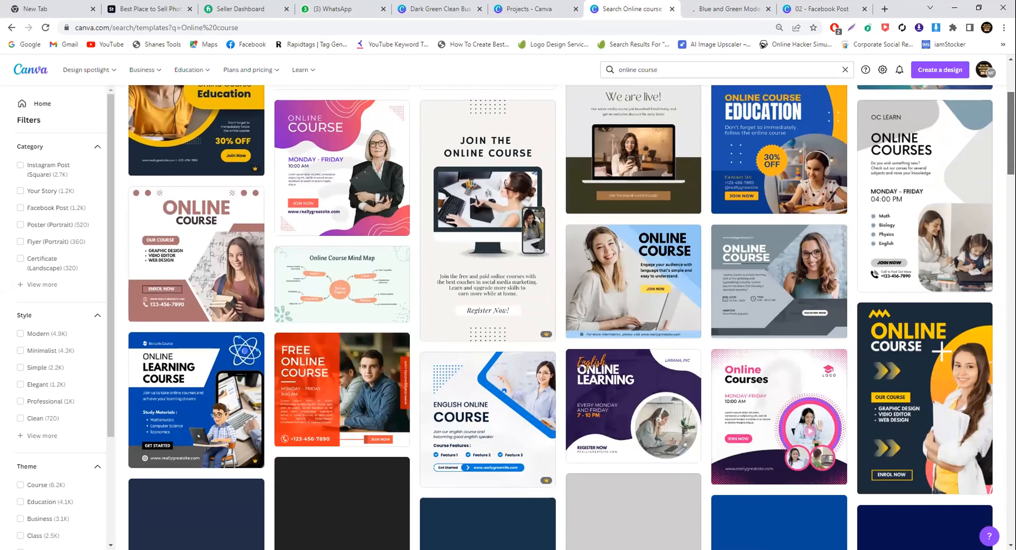
pyautogui.scroll(-1, 561, 317)
pyautogui.scroll(1, 560, 317)
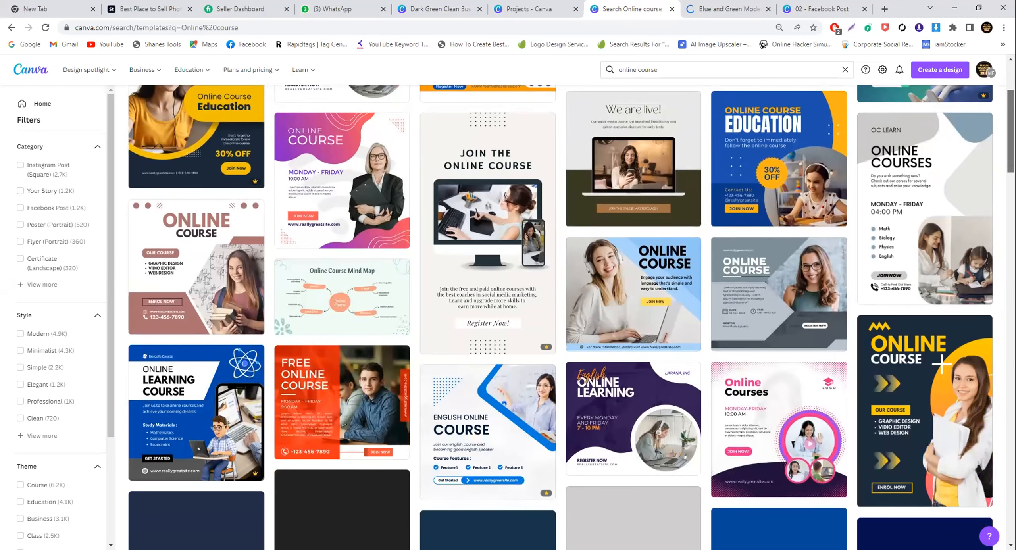
pyautogui.moveTo(1011, 131); pyautogui.dragTo(1011, 130)
pyautogui.click(727, 9)
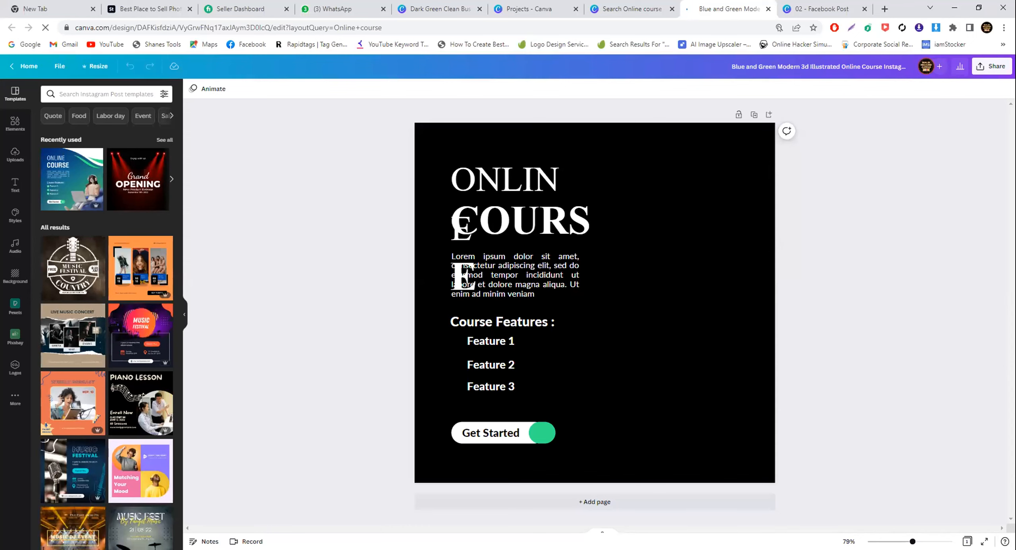
pyautogui.click(795, 4)
pyautogui.click(686, 4)
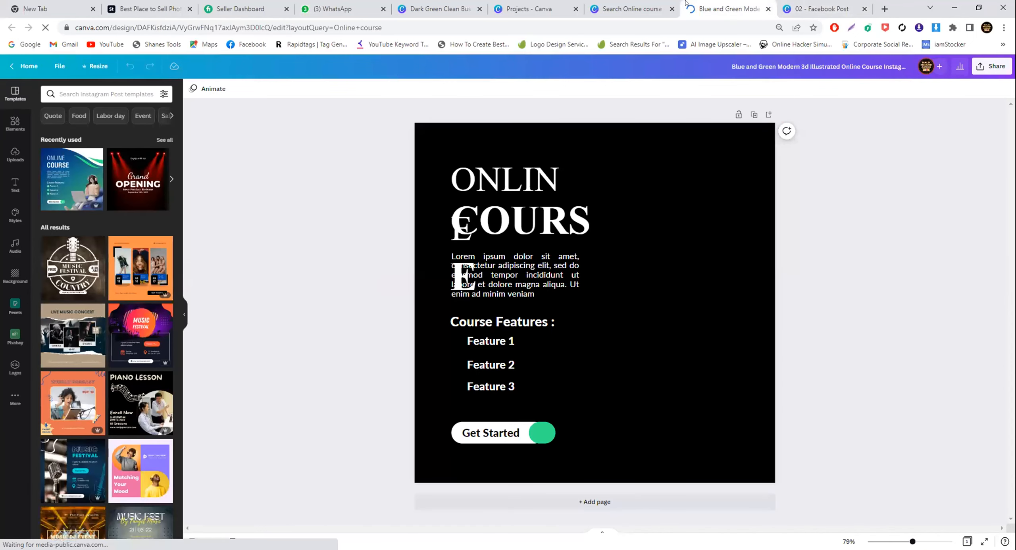
pyautogui.click(808, 4)
pyautogui.click(758, 2)
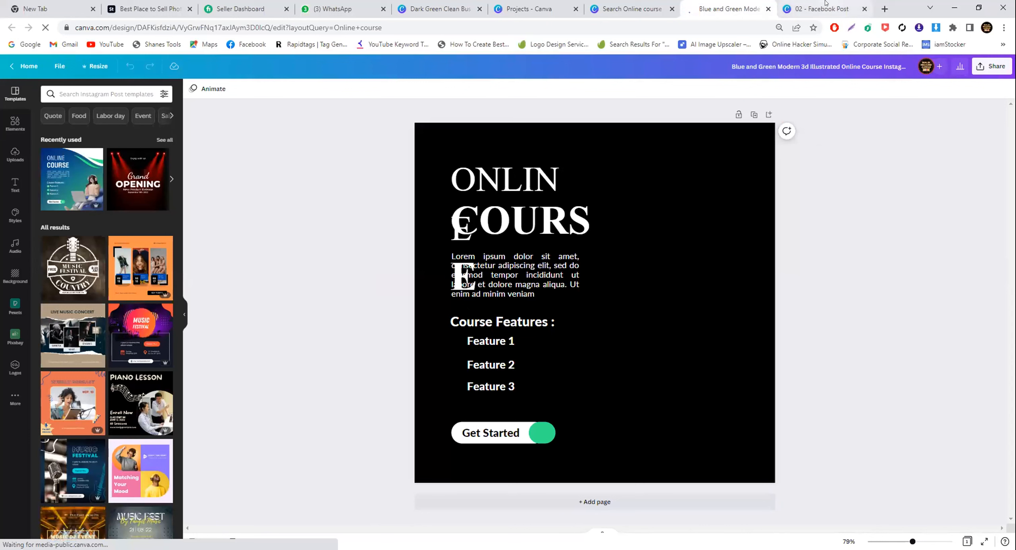
pyautogui.moveTo(825, 2)
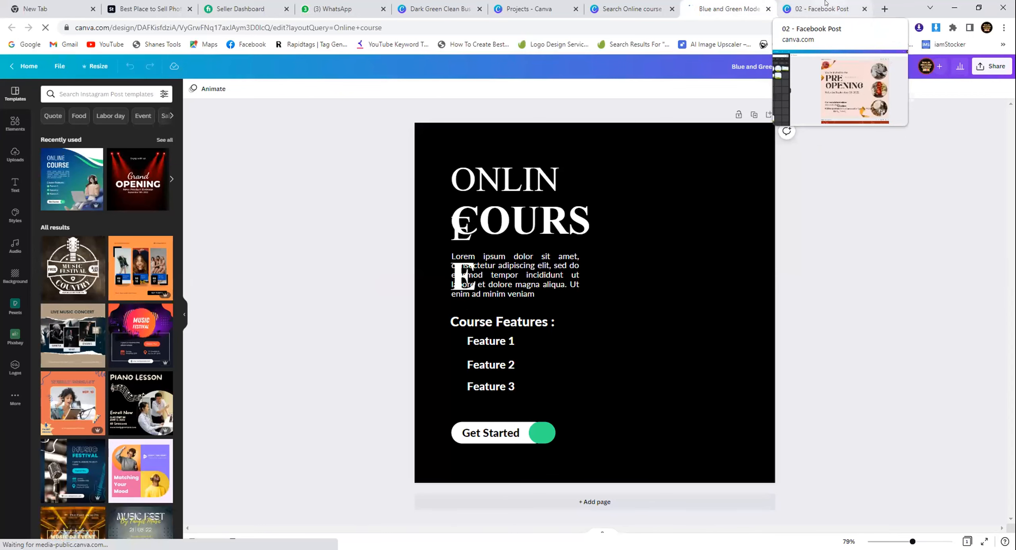
pyautogui.click(826, 4)
pyautogui.click(727, 9)
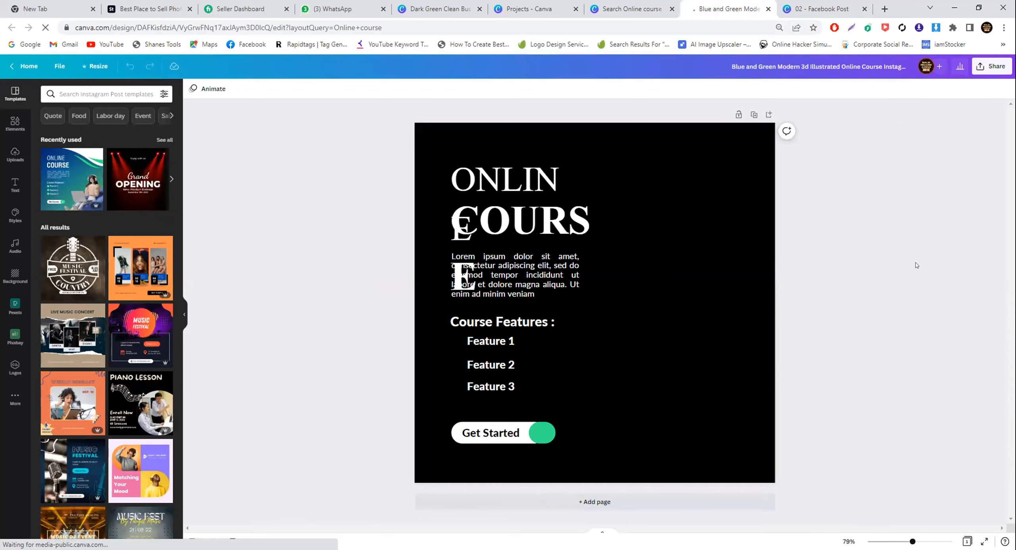
# Look through the pages of the "02" Facebook post and browse further down the online course template results.
pyautogui.moveTo(806, 1)
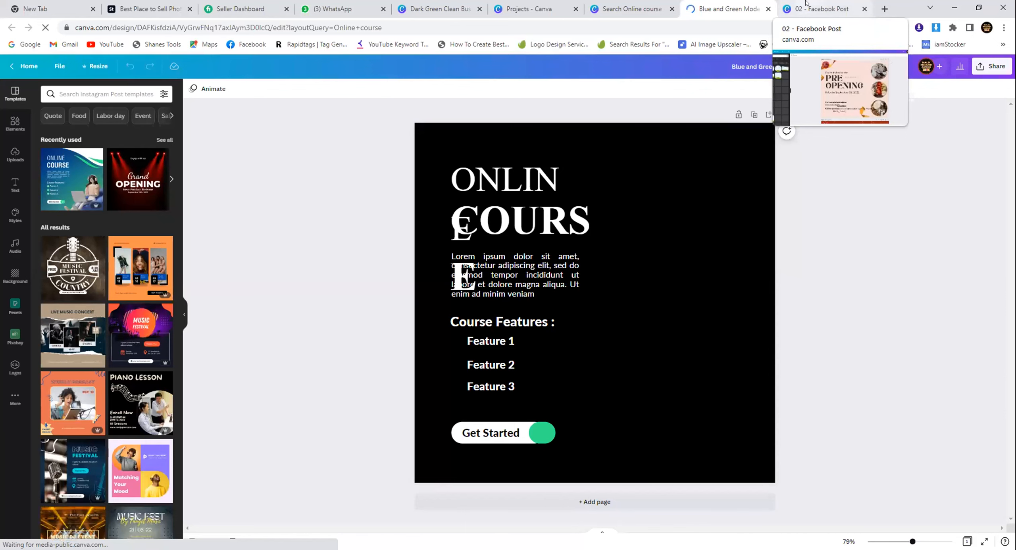
pyautogui.click(806, 2)
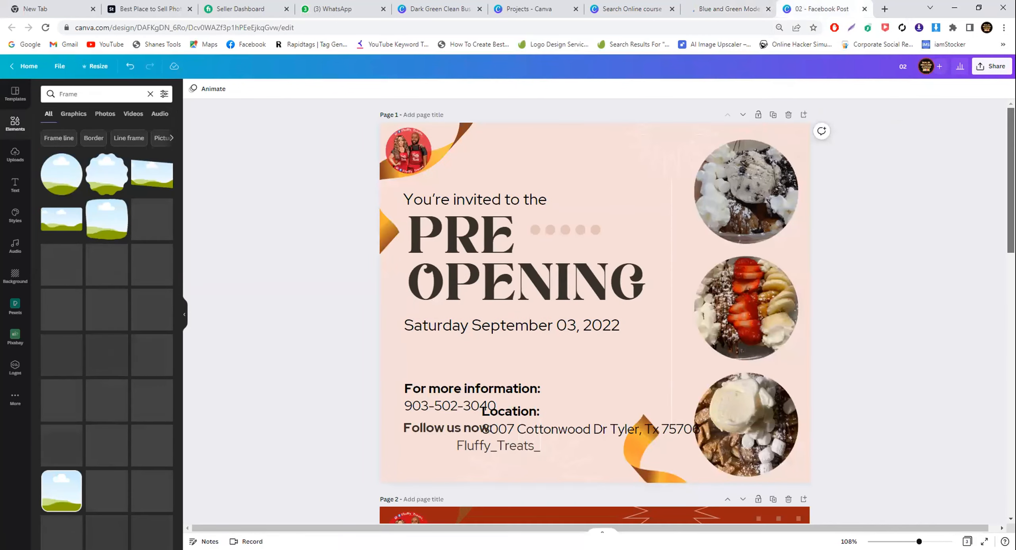
pyautogui.scroll(-10, 596, 317)
pyautogui.moveTo(1012, 307); pyautogui.dragTo(1011, 279)
pyautogui.click(728, 3)
pyautogui.click(627, 4)
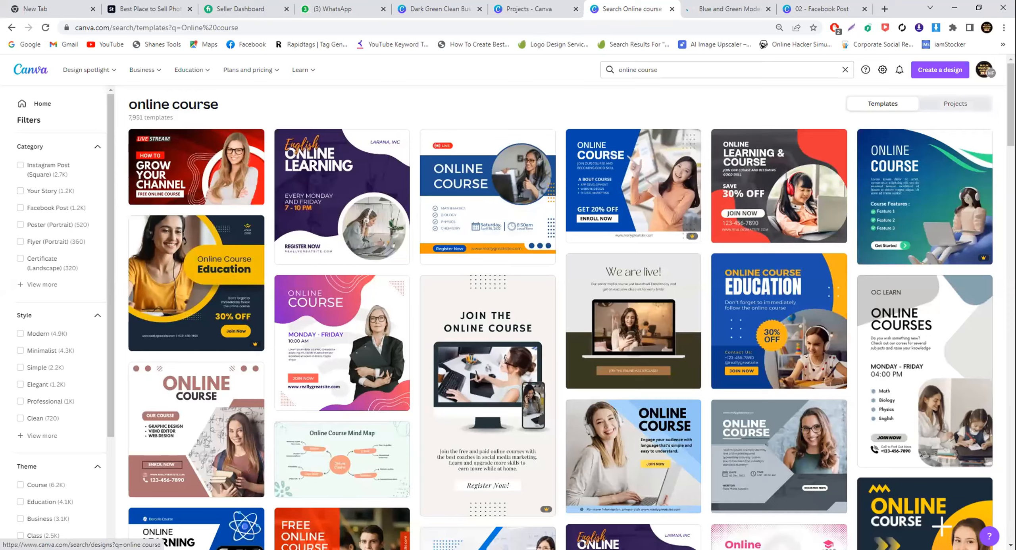
pyautogui.scroll(-2, 571, 306)
pyautogui.scroll(-5, 571, 306)
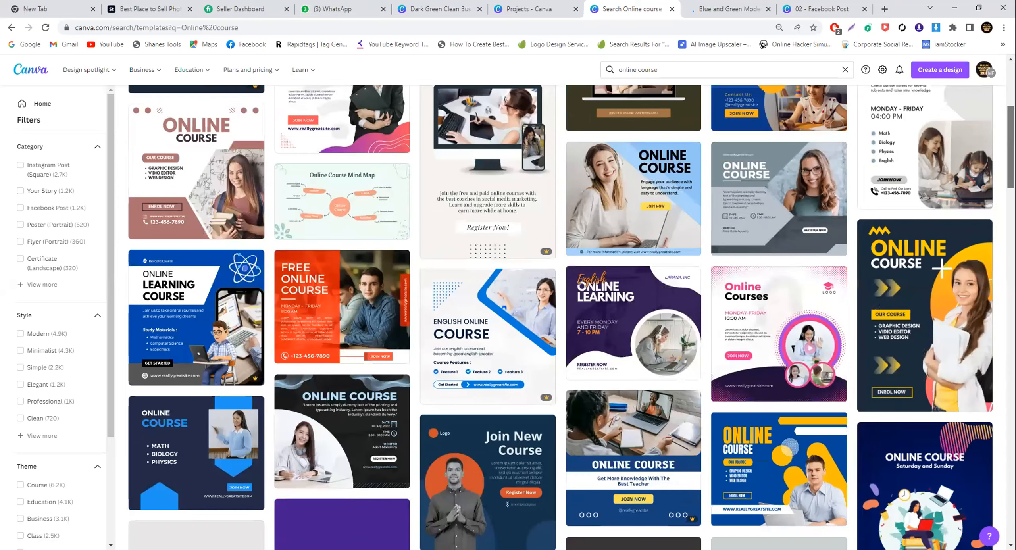
pyautogui.scroll(-4, 560, 317)
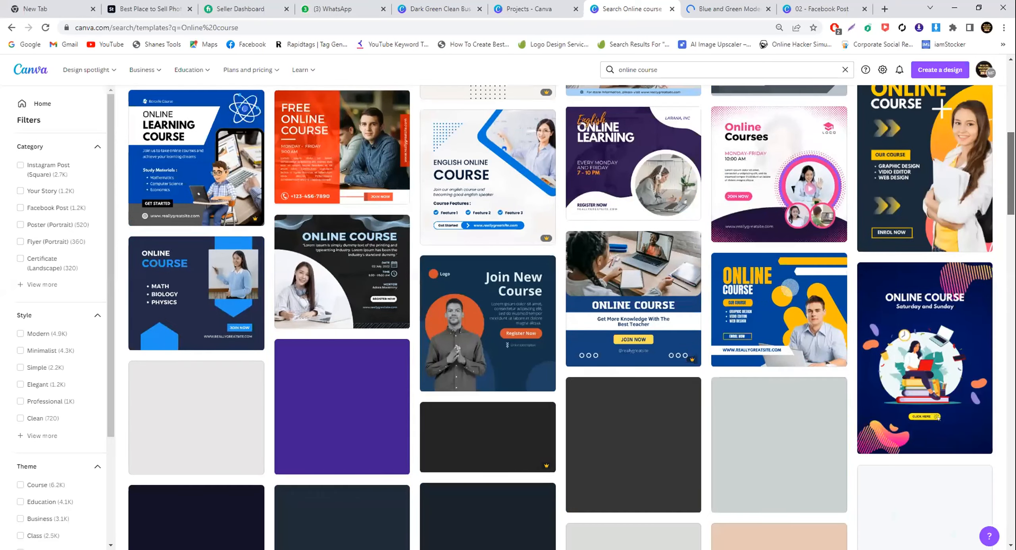
pyautogui.scroll(1, 560, 317)
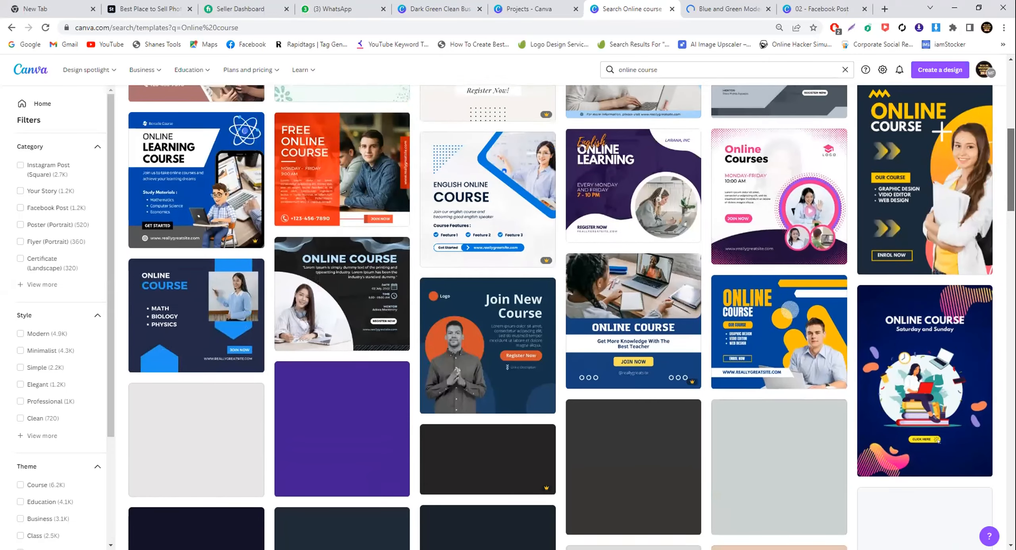
# Return to the Projects page with the recent designs.
pyautogui.click(746, 2)
pyautogui.click(800, 4)
pyautogui.click(726, 5)
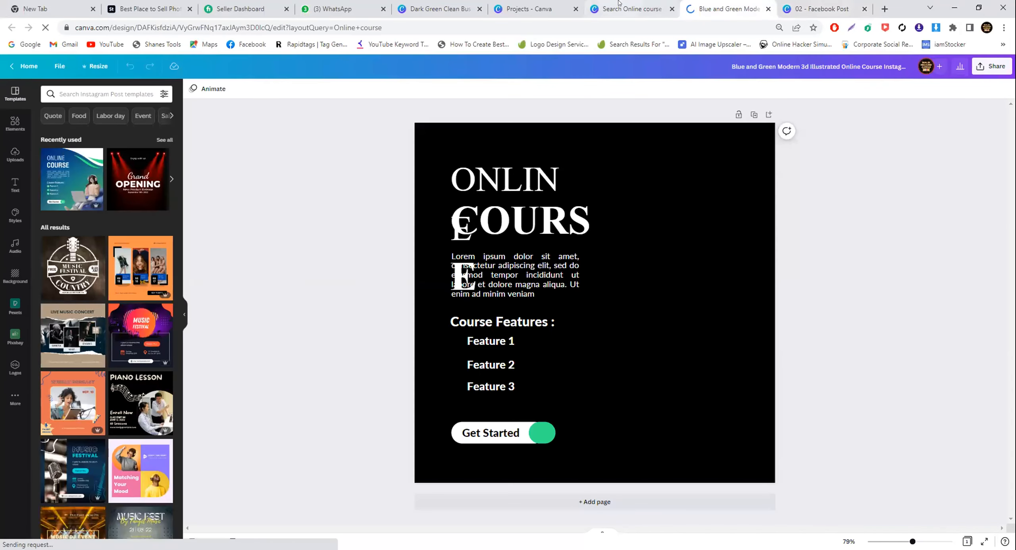
pyautogui.click(618, 2)
pyautogui.click(535, 3)
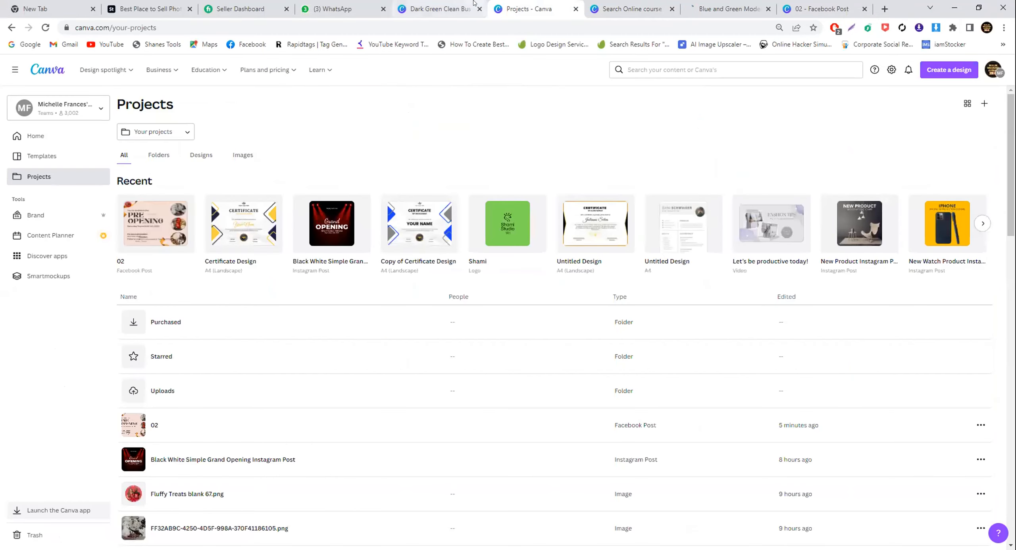
pyautogui.moveTo(473, 2)
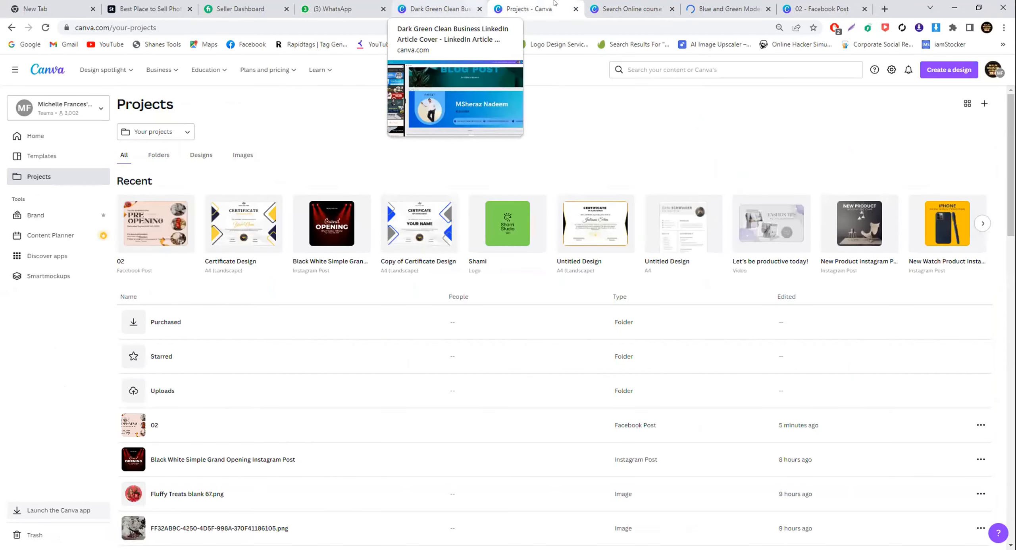